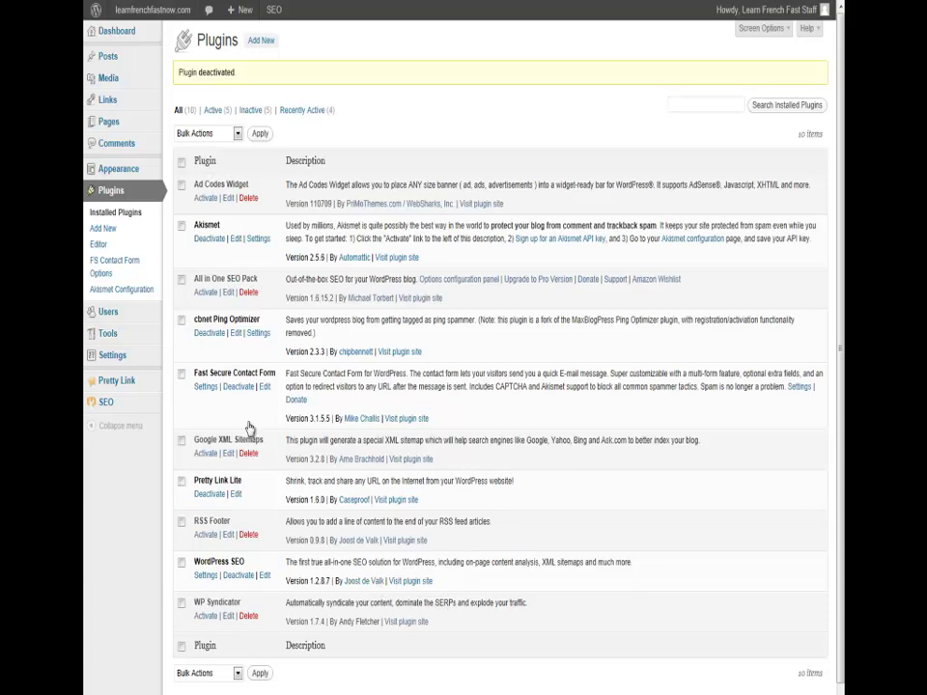
Step: Open the SEO plugin's general settings and look over the Google, Bing and Alexa verification fields under Webmaster Tools
mouse_move(107, 408)
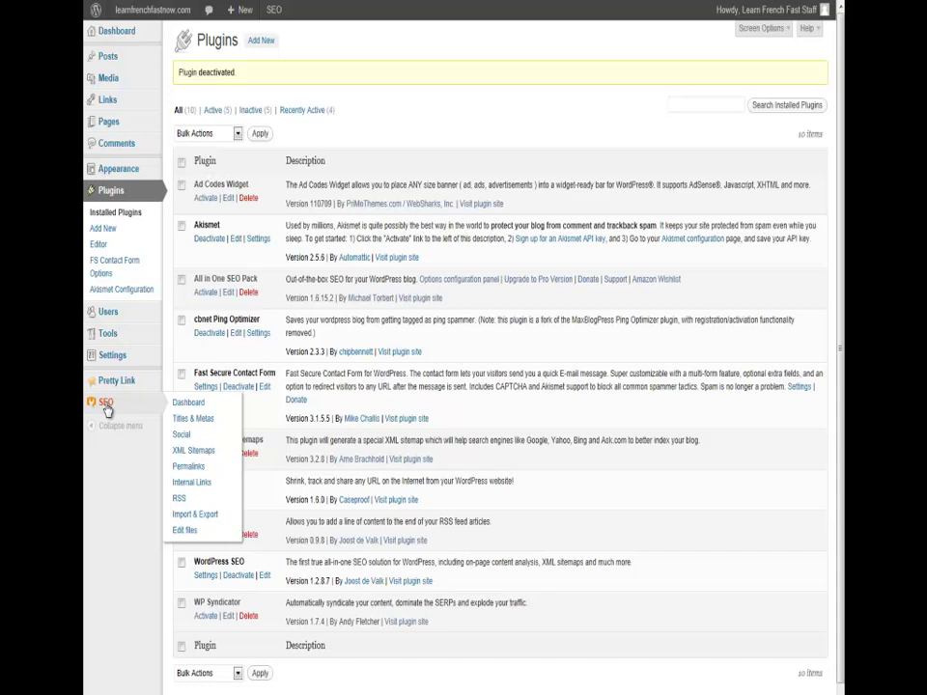
click(106, 405)
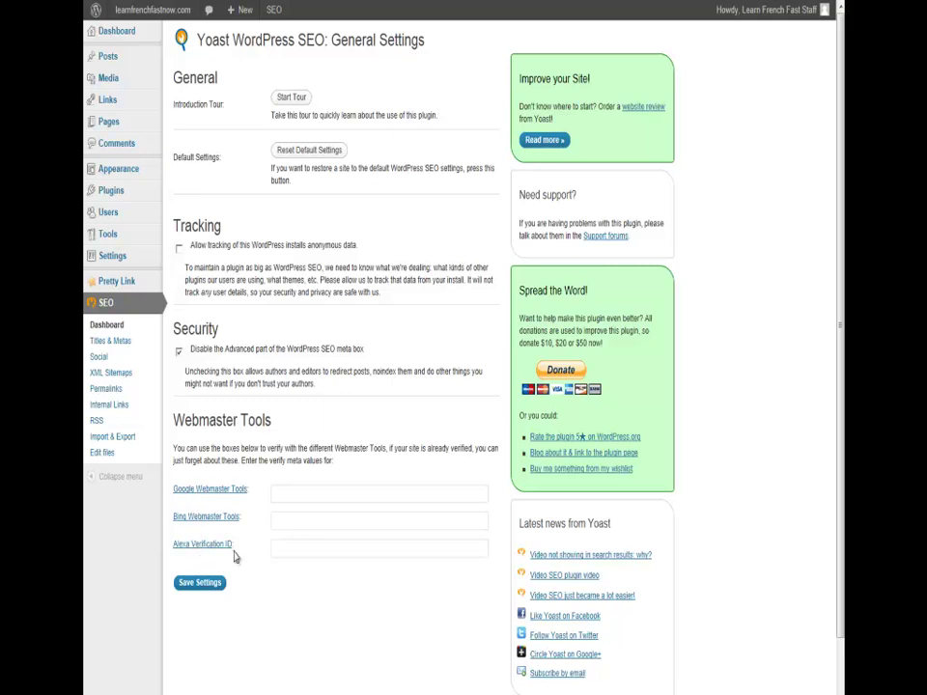
click(294, 493)
click(285, 518)
click(288, 549)
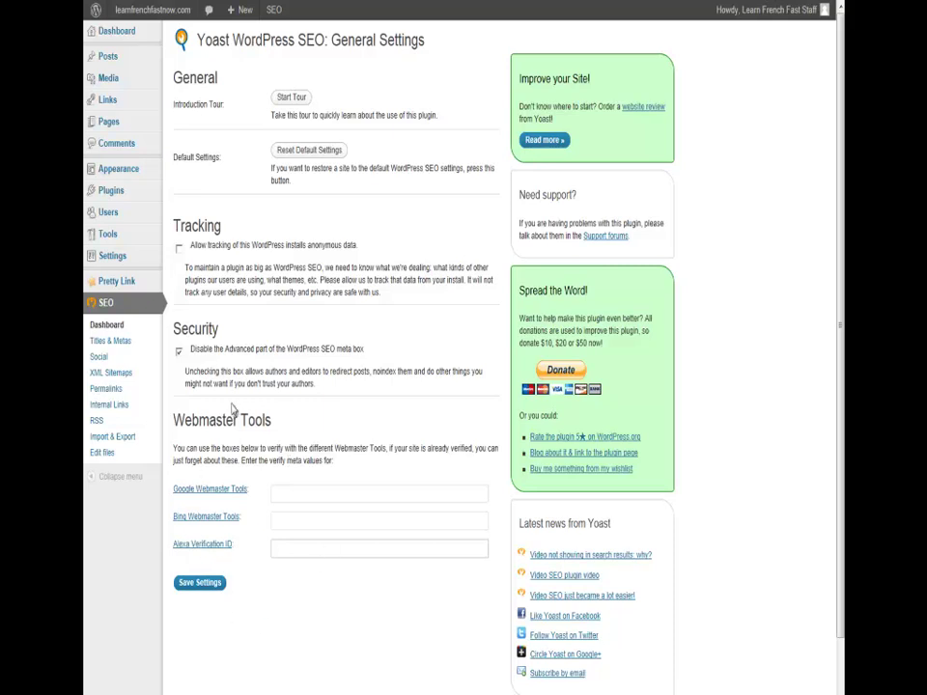
Step: Review the Titles & Metas general and home page settings, including the Author highlighting choices and the Google Publisher Page field
click(114, 342)
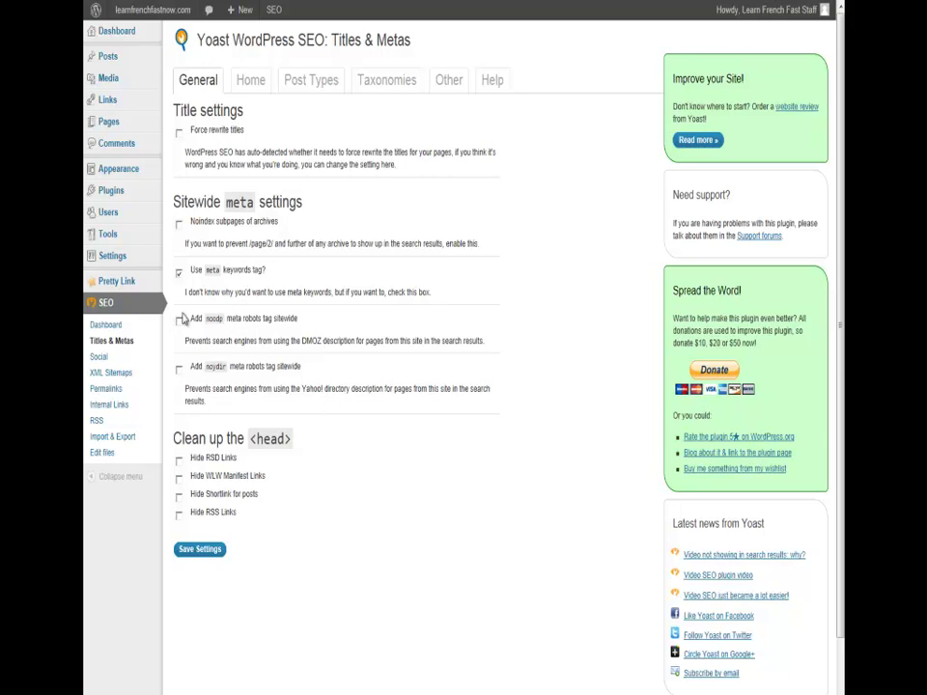
click(459, 87)
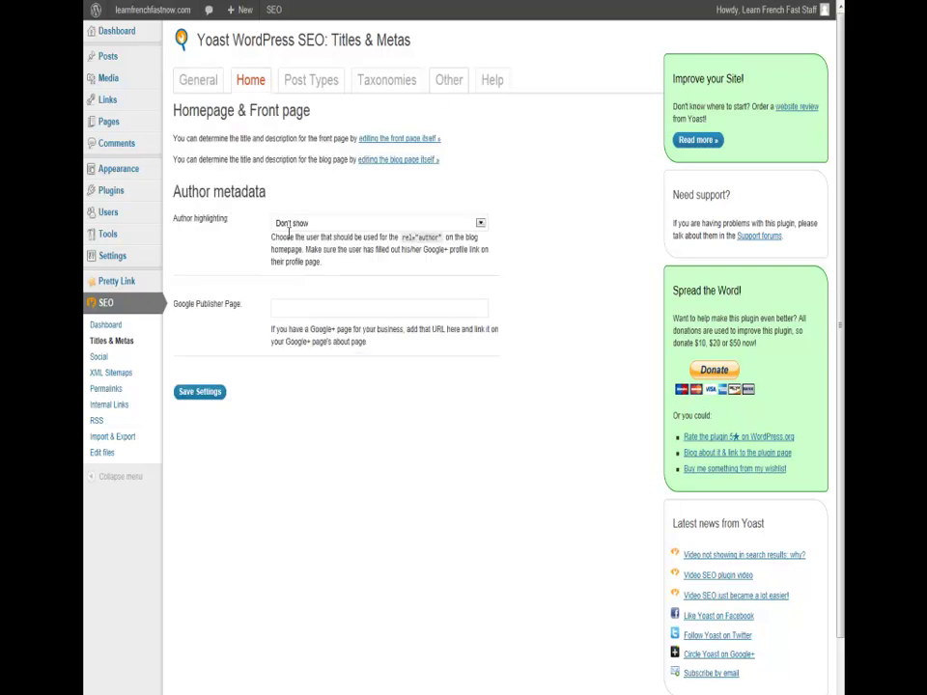
click(482, 228)
click(481, 224)
click(481, 224)
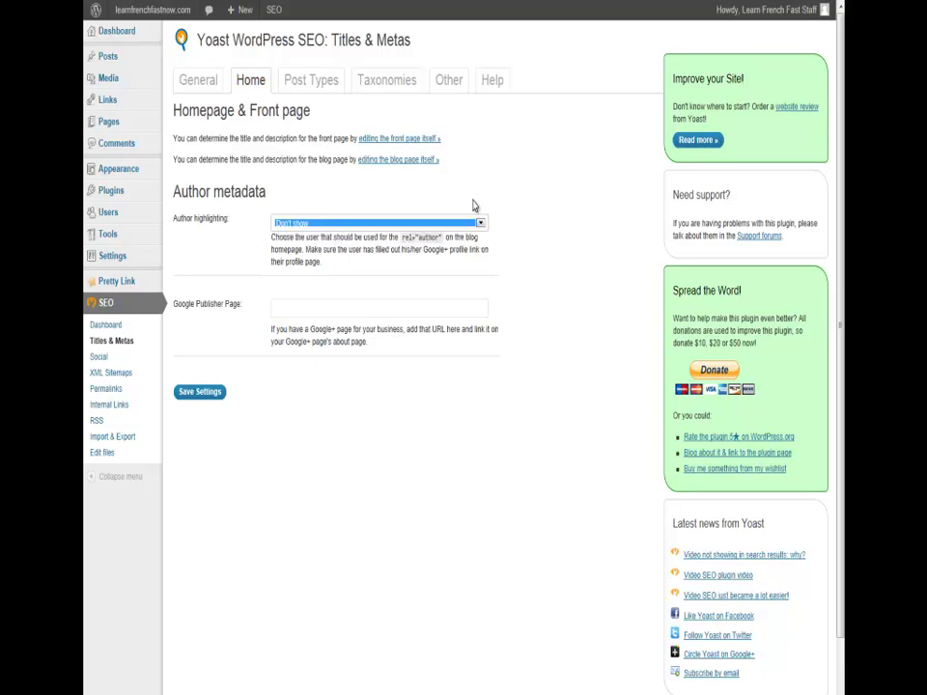
click(332, 310)
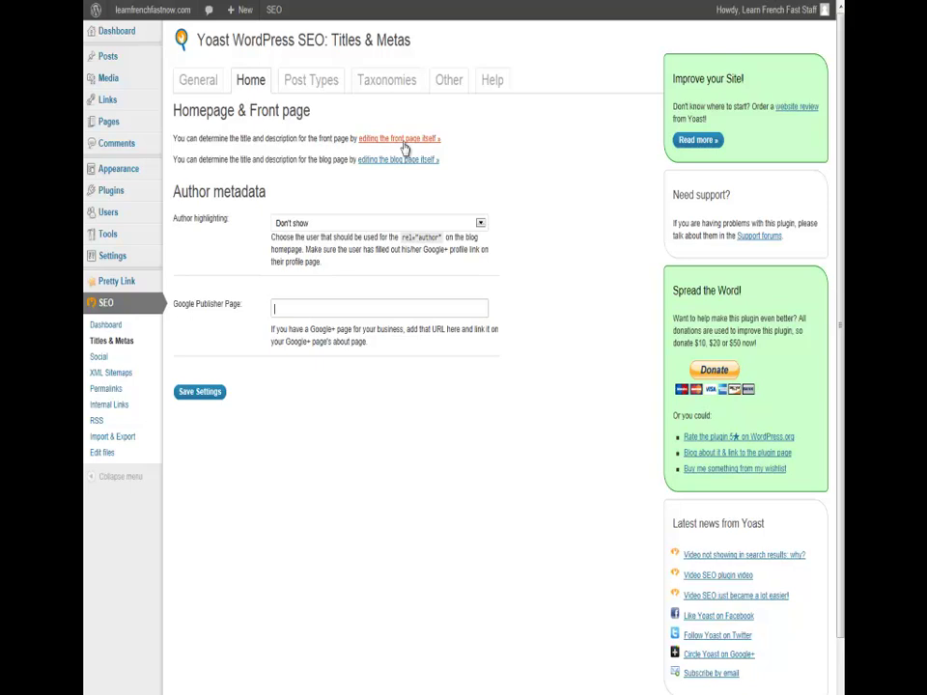
Step: Examine the title, meta description, meta keywords and Meta Robots settings for Posts under the Titles & Metas post types
click(311, 87)
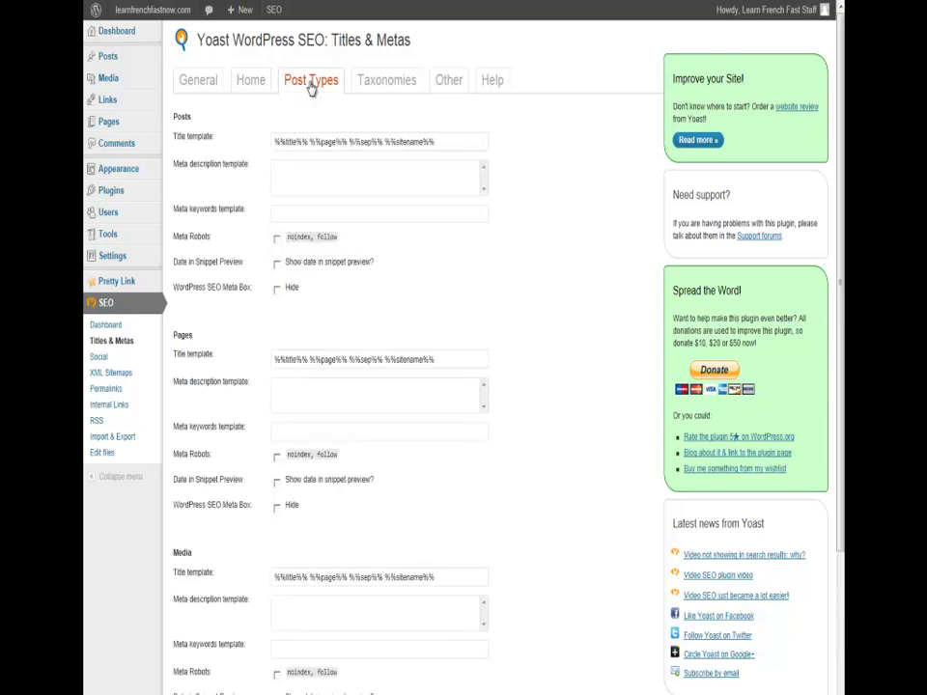
mouse_move(842, 116)
mouse_down()
mouse_move(837, 232)
mouse_move(830, 141)
mouse_move(840, 100)
mouse_up()
click(284, 145)
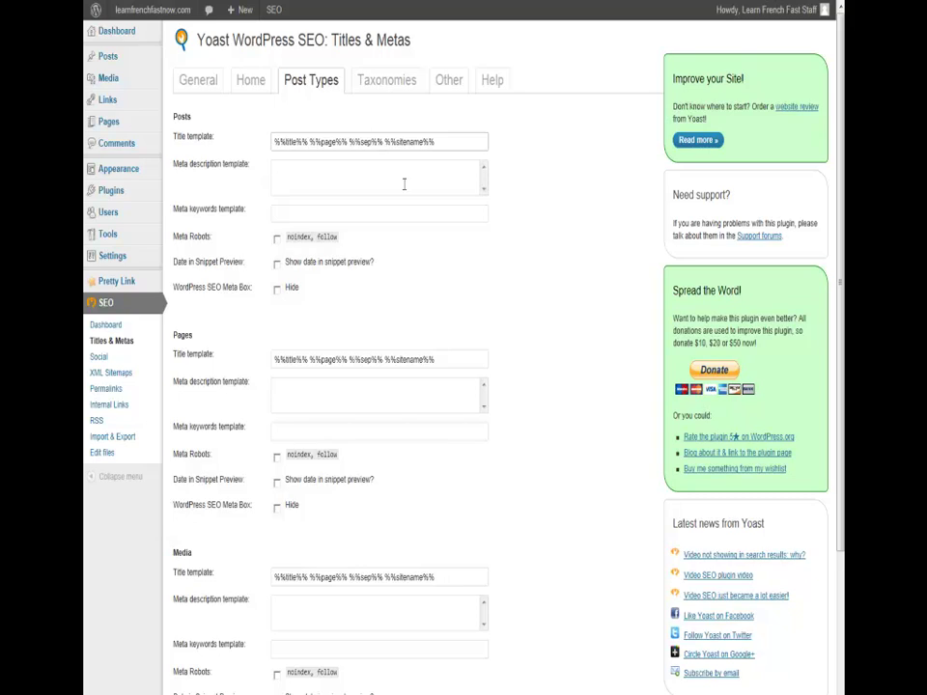
click(284, 179)
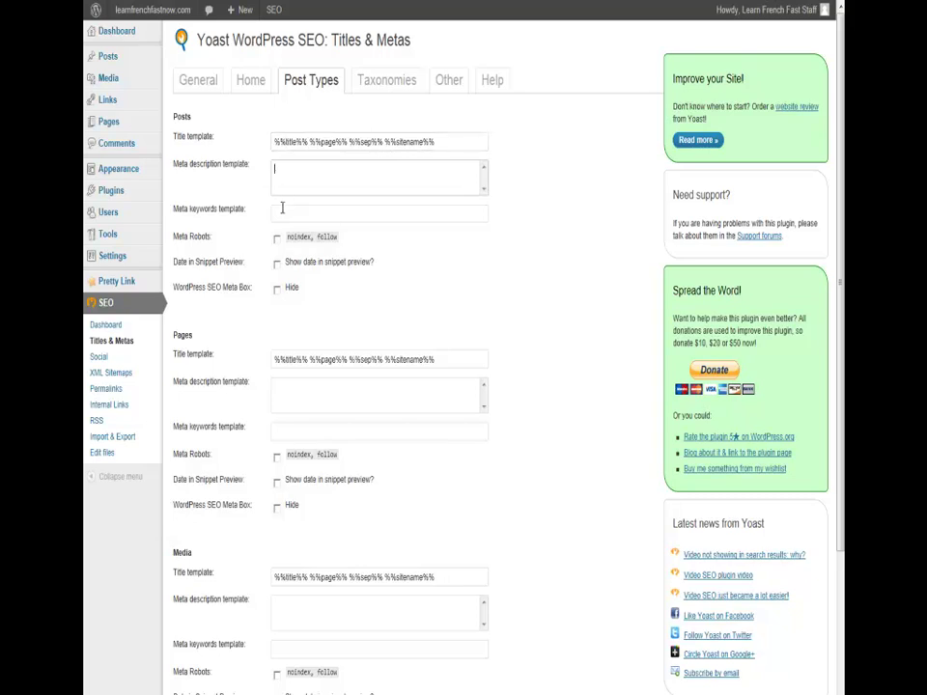
click(282, 209)
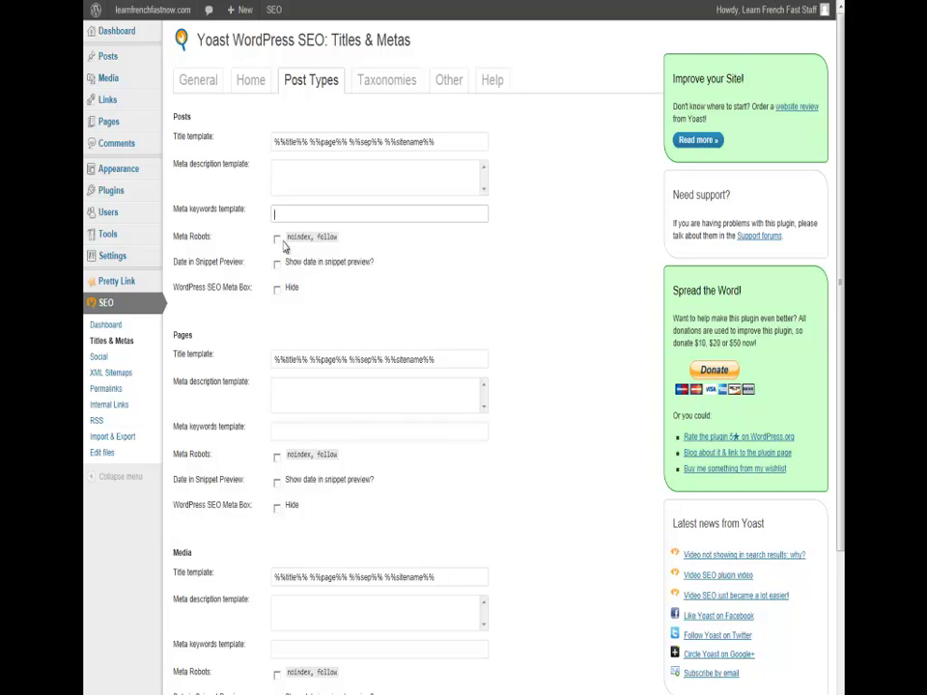
click(277, 239)
click(278, 240)
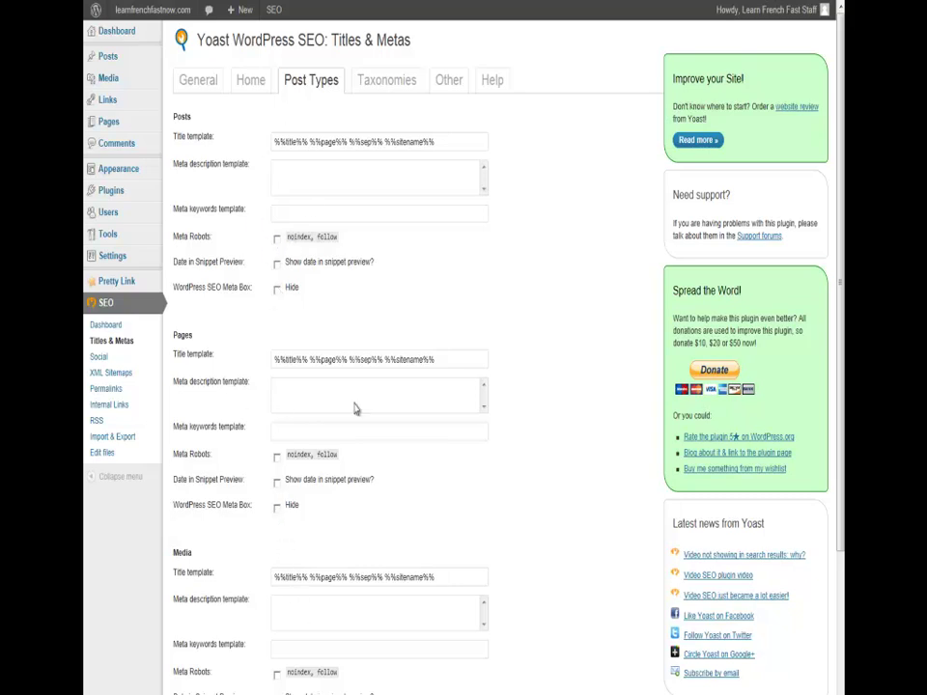
Step: Look through the Titles & Metas templates for taxonomies, author and date archives, and special pages
click(384, 86)
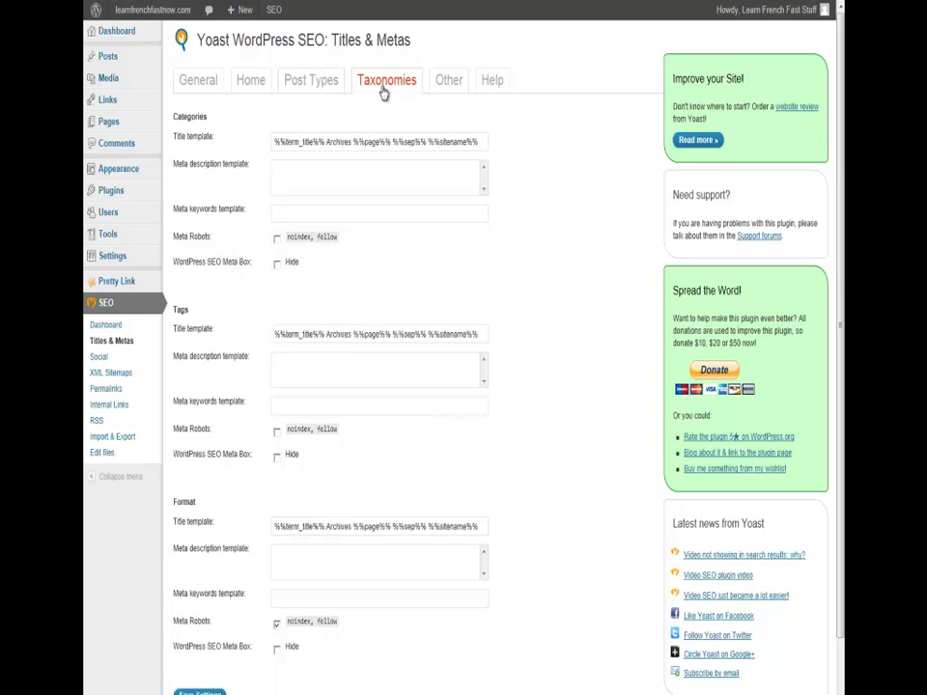
click(439, 96)
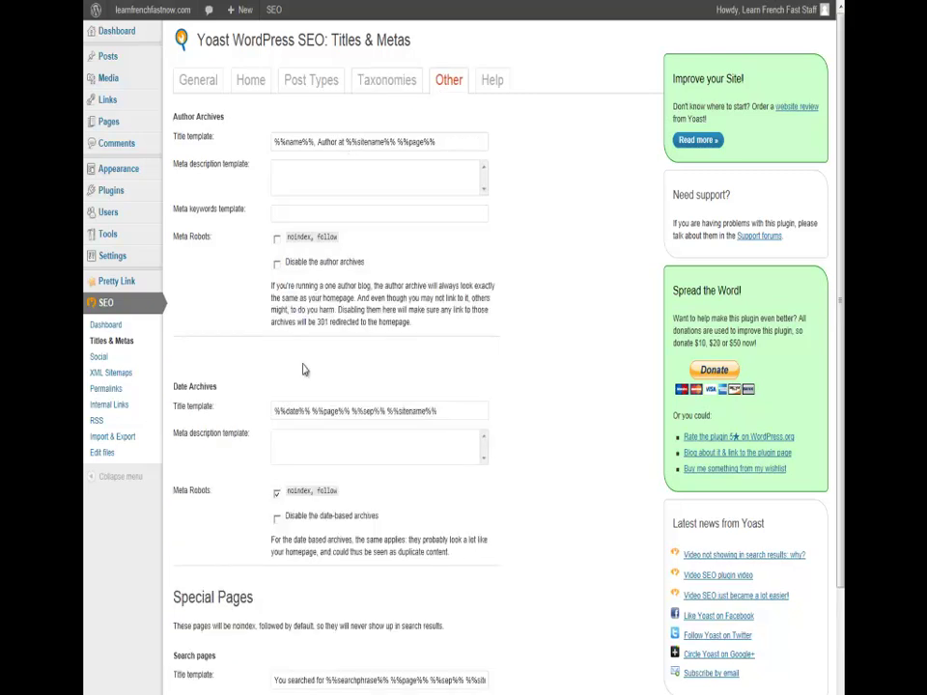
scroll(327, 577, down, 3)
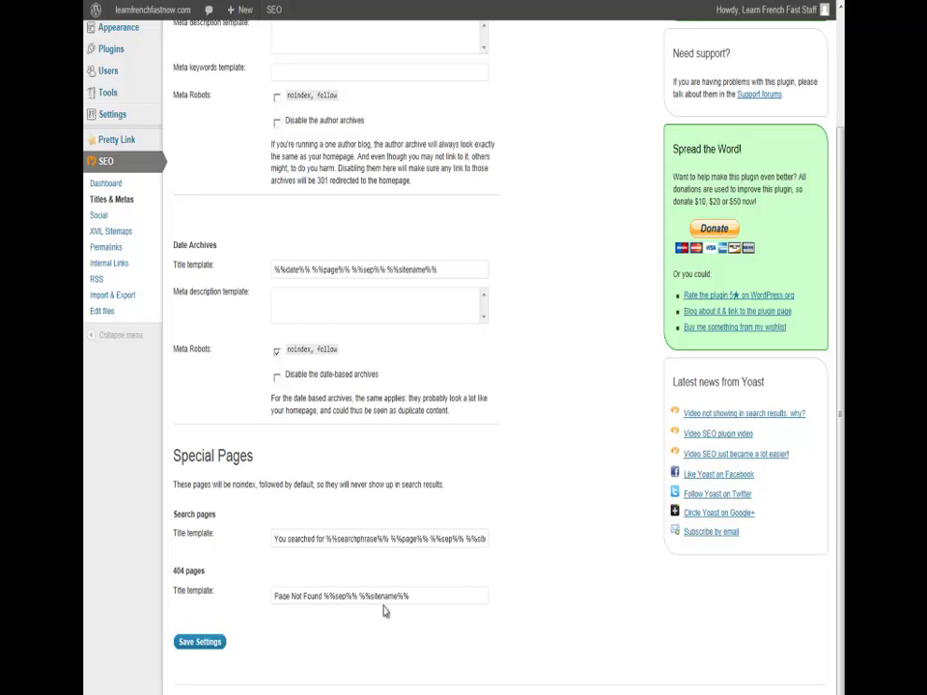
scroll(373, 598, up, 3)
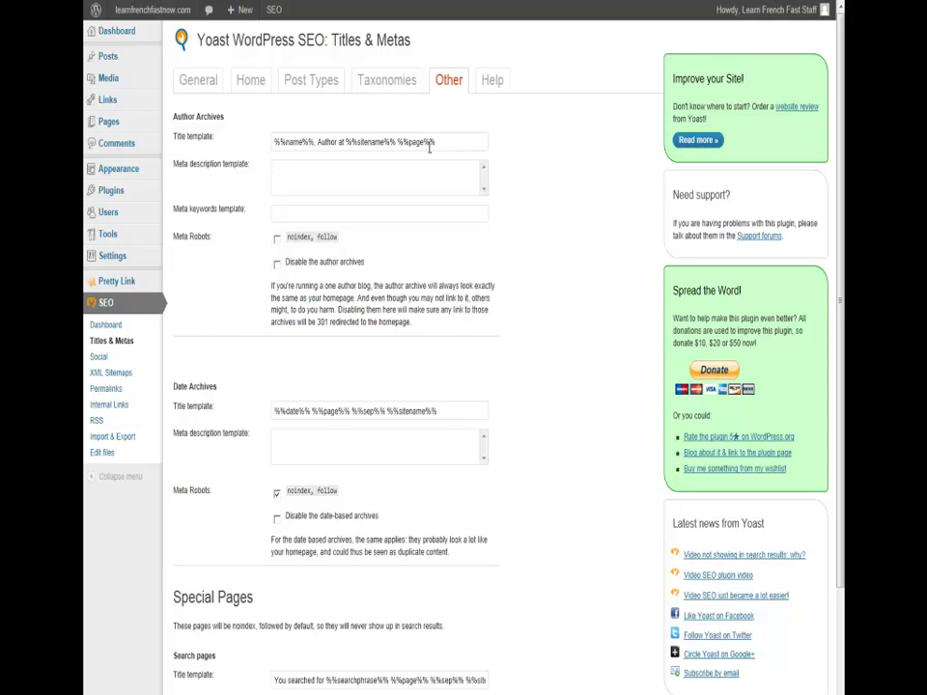
Step: Review the Social settings and the XML Sitemaps options, highlighting "Google and Bing" in the ping note
click(99, 359)
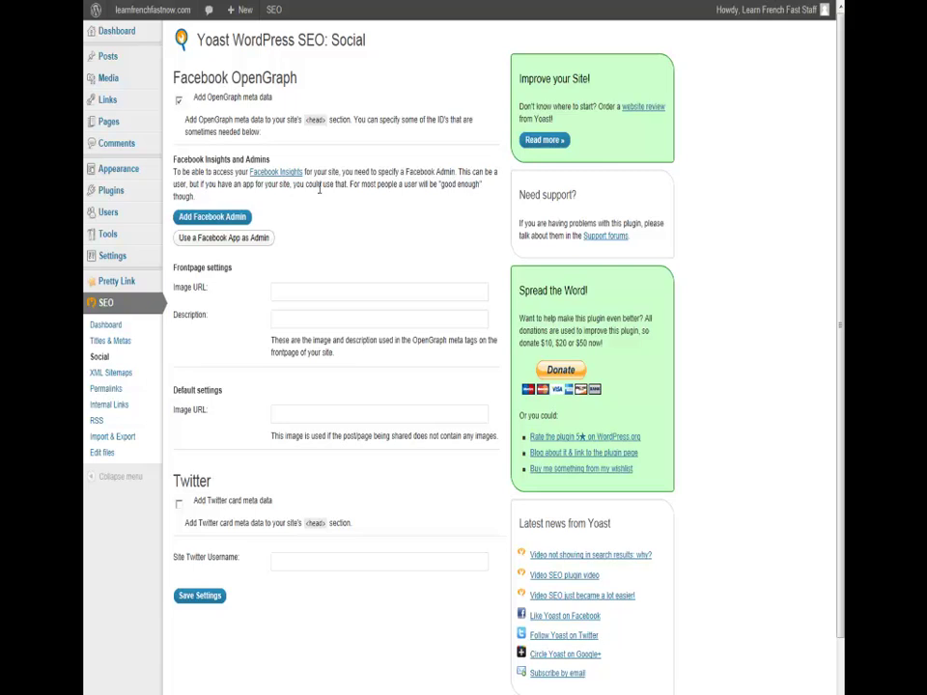
click(100, 377)
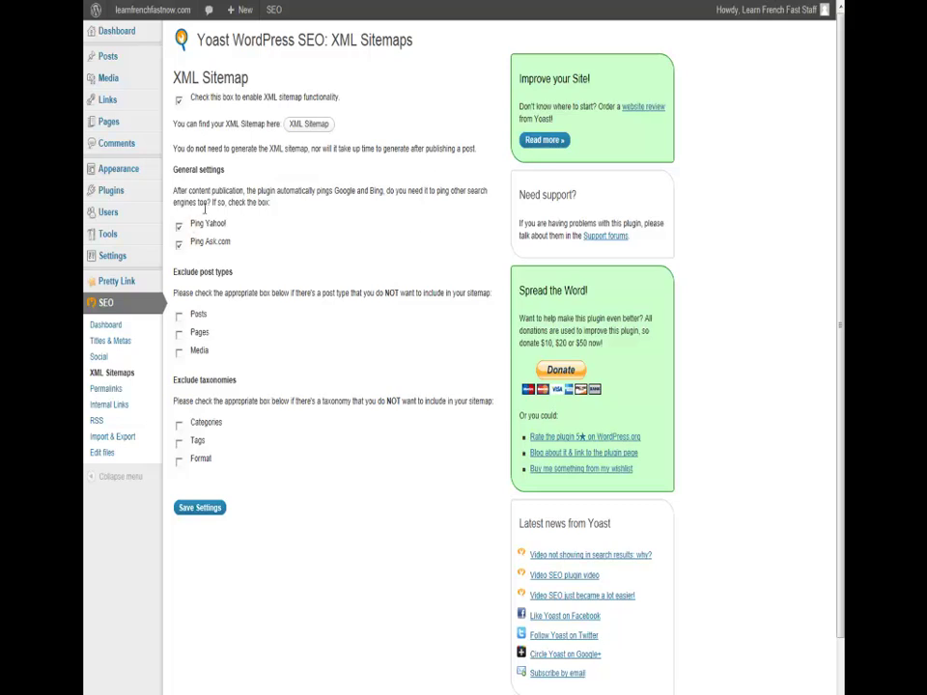
drag(335, 192, 383, 193)
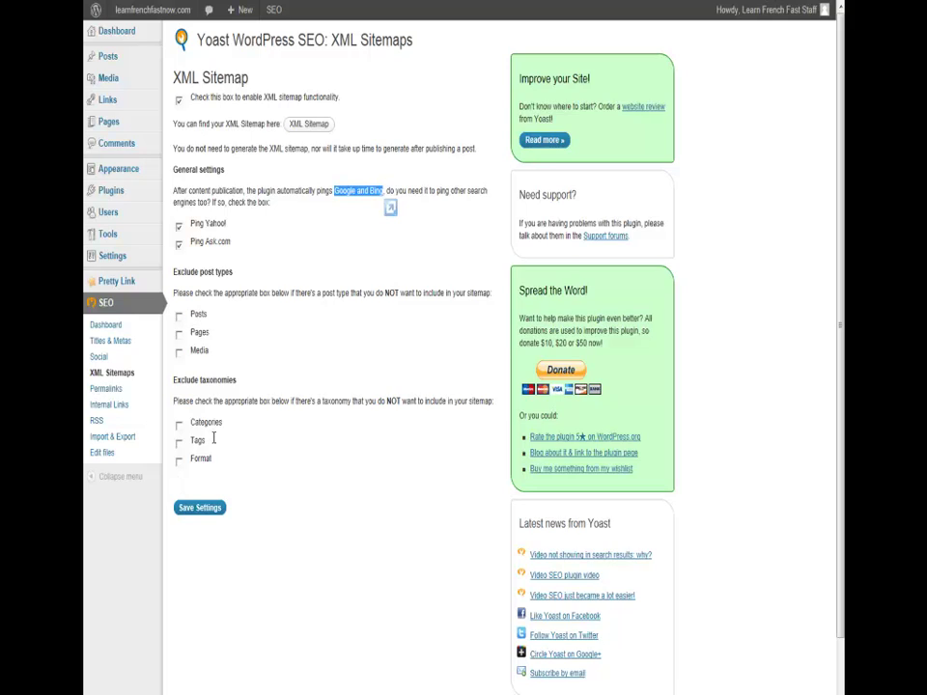
Step: Review the Permalinks settings, focusing on the option to enforce a trailing slash on category and tag URLs
click(106, 395)
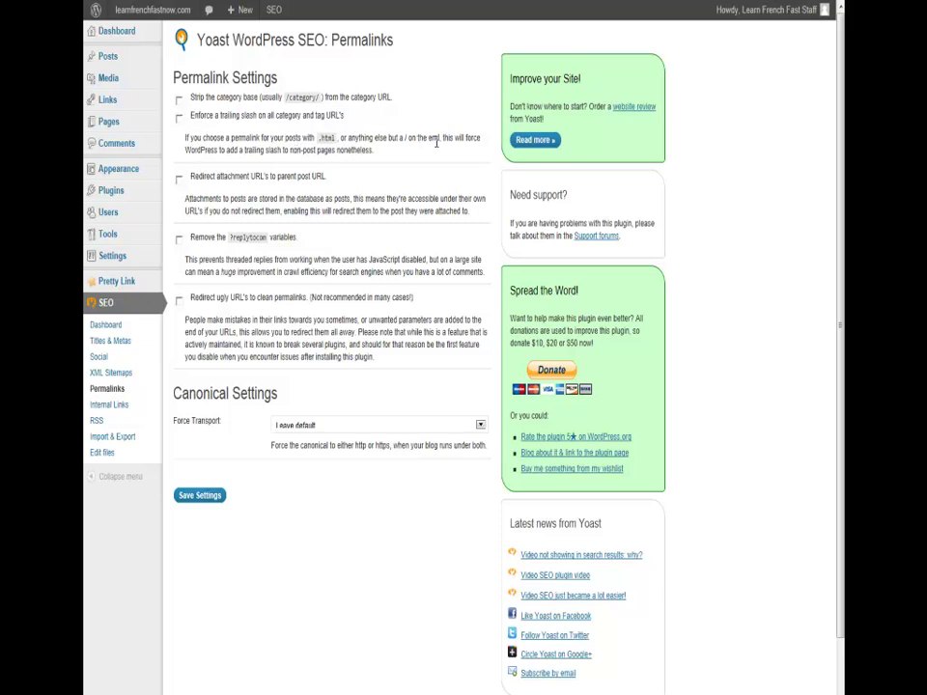
click(256, 124)
click(177, 118)
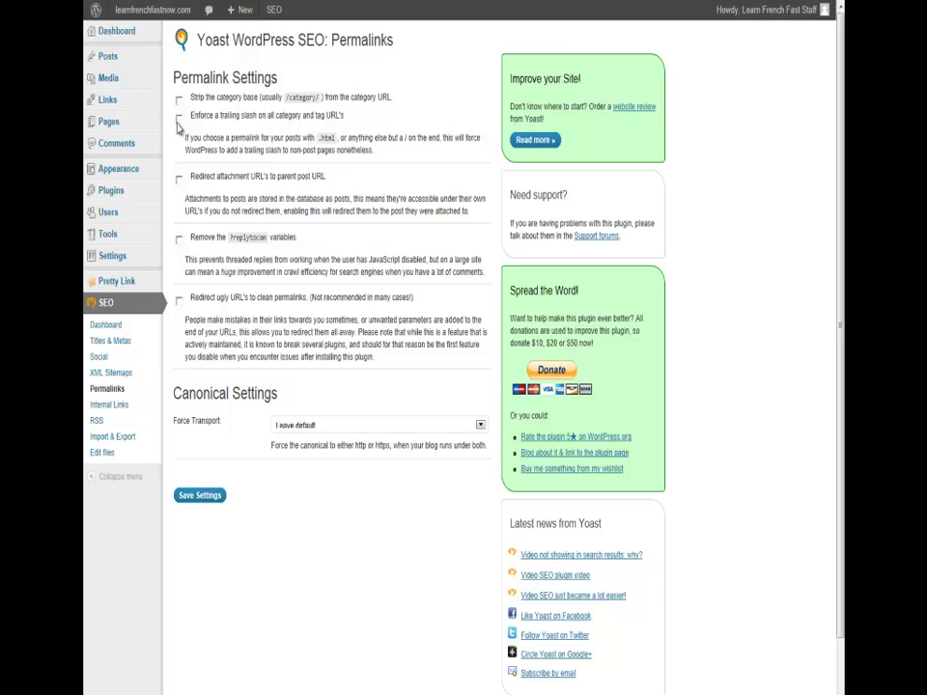
Step: In the Internal Links breadcrumbs settings, enter prefix "You Are Here ...", separator "..." and homepage anchor text "Keyword"
click(110, 405)
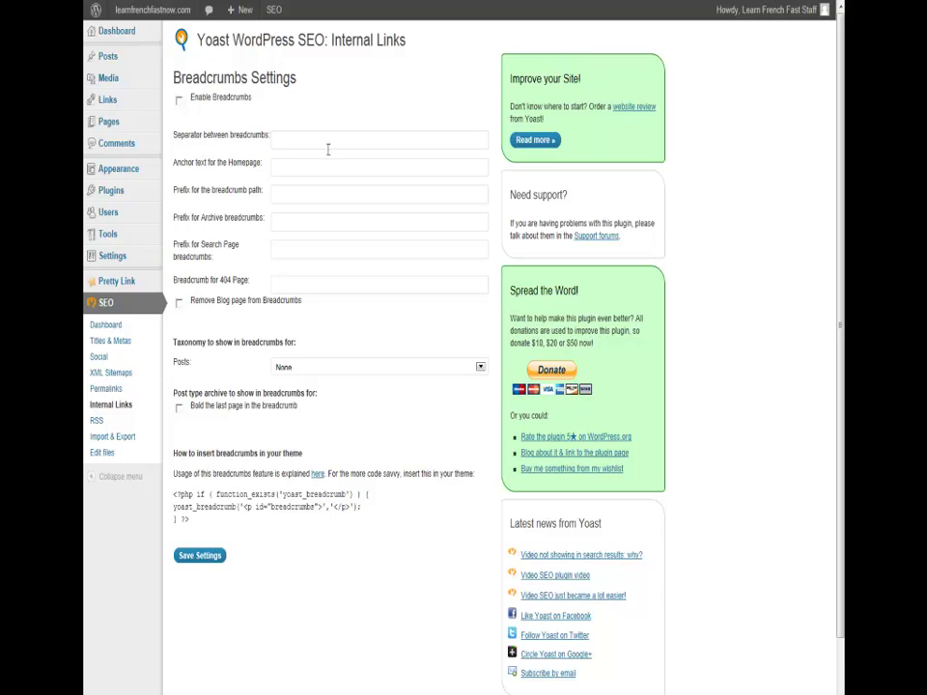
click(296, 171)
click(290, 192)
text(You Are Here ...)
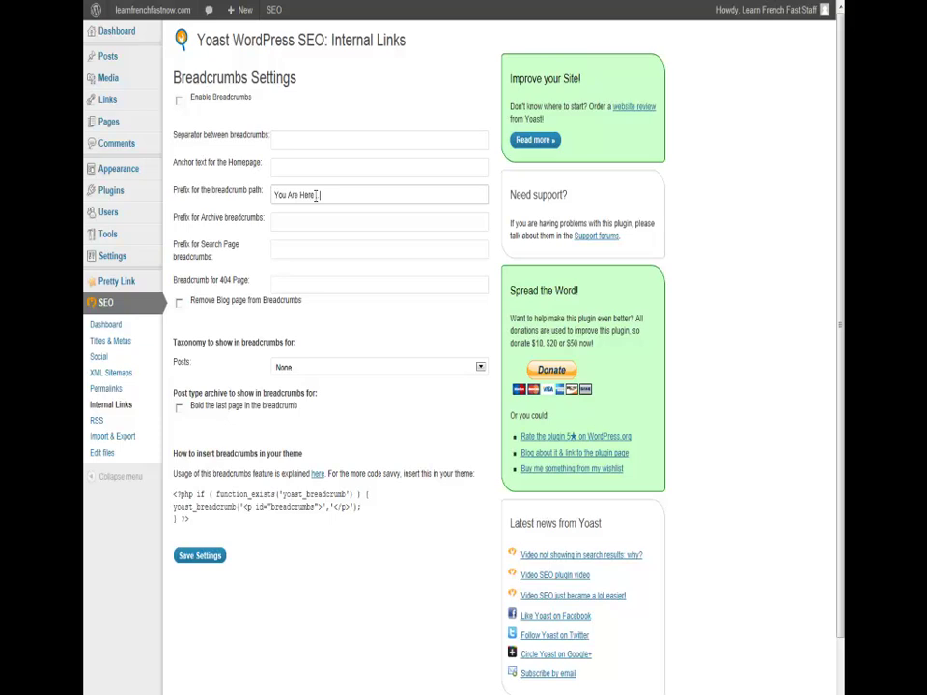
click(291, 139)
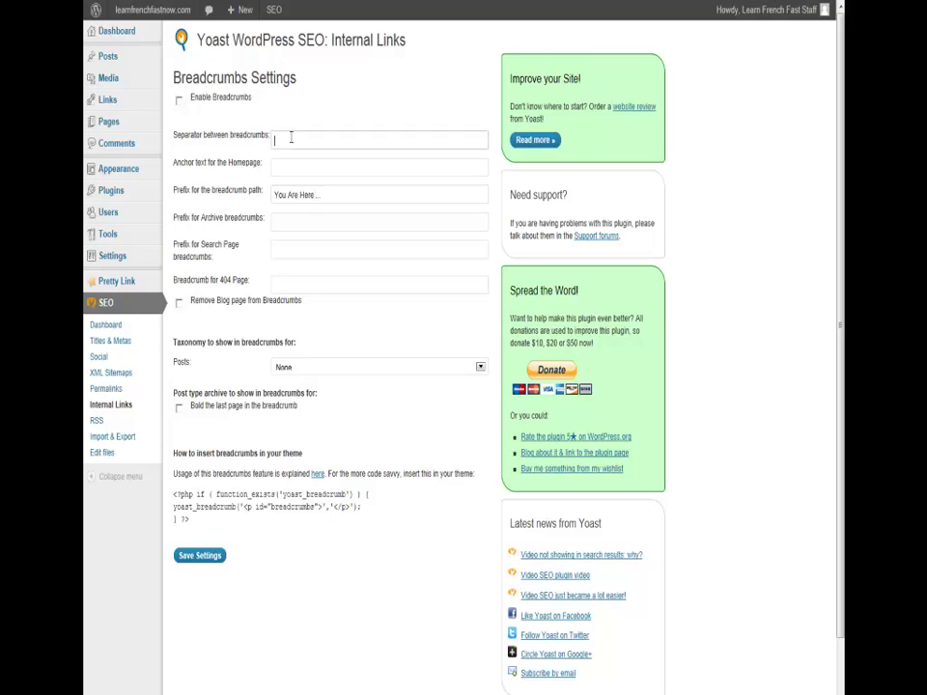
text(...)
click(304, 169)
text(Keyword)
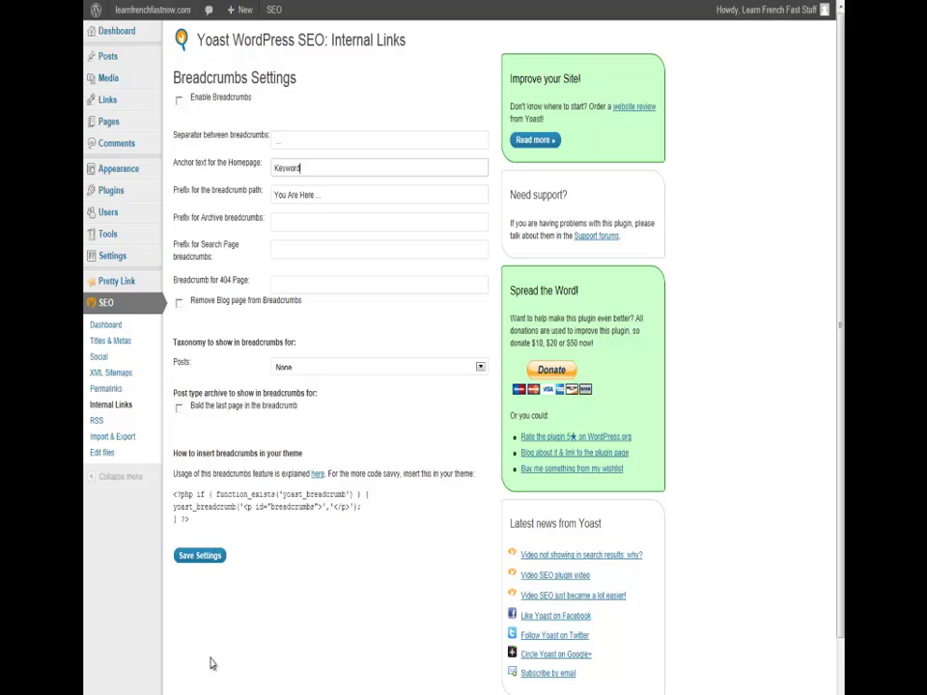
Step: View the RSS settings and select "Import from All-in-One SEO?" on the Import & Export page
click(97, 423)
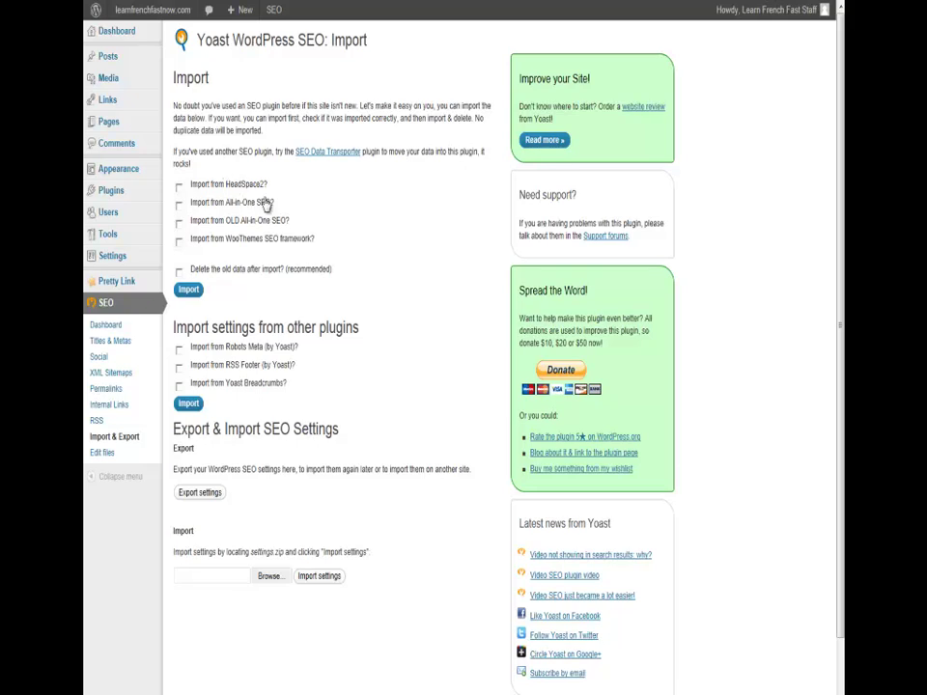
click(179, 206)
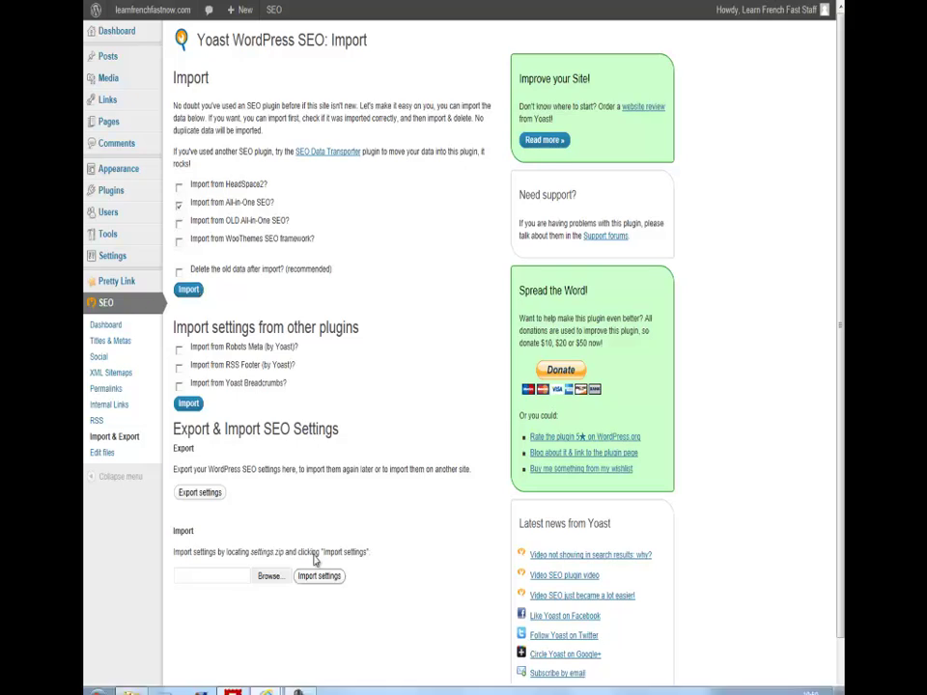
Step: Open the post on simple French greetings and examine its Yoast focus keyword, keyword checks and meta description
mouse_move(126, 59)
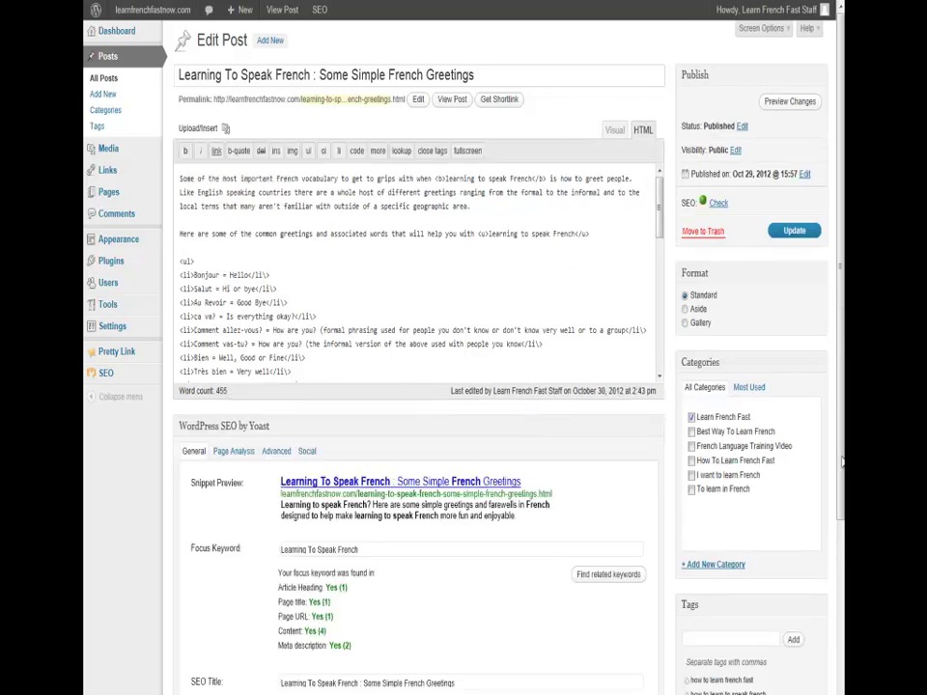
scroll(415, 386, down, 2)
scroll(416, 386, down, 4)
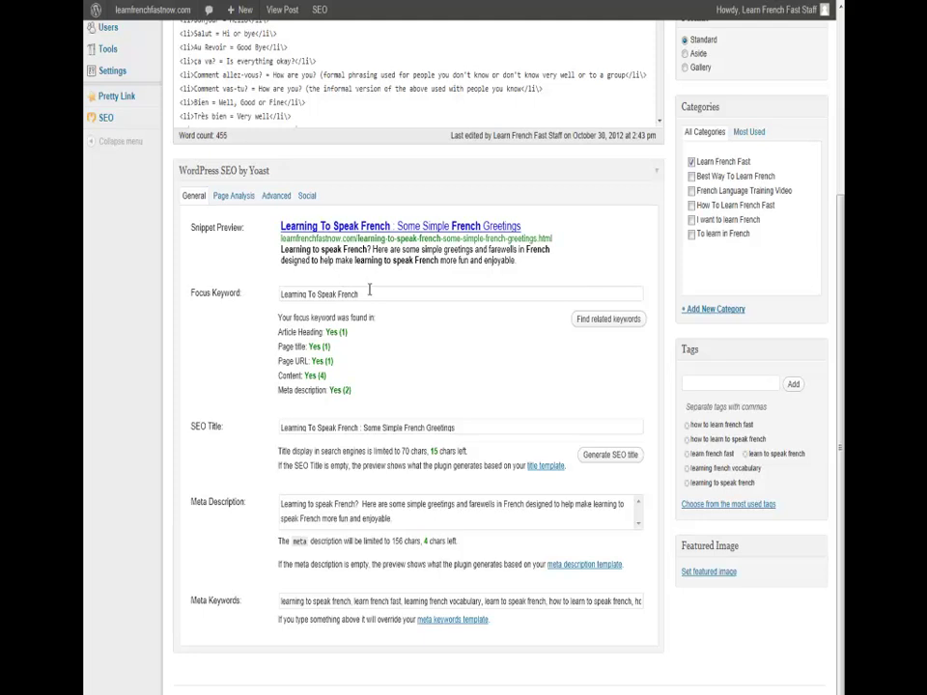
drag(359, 294, 229, 301)
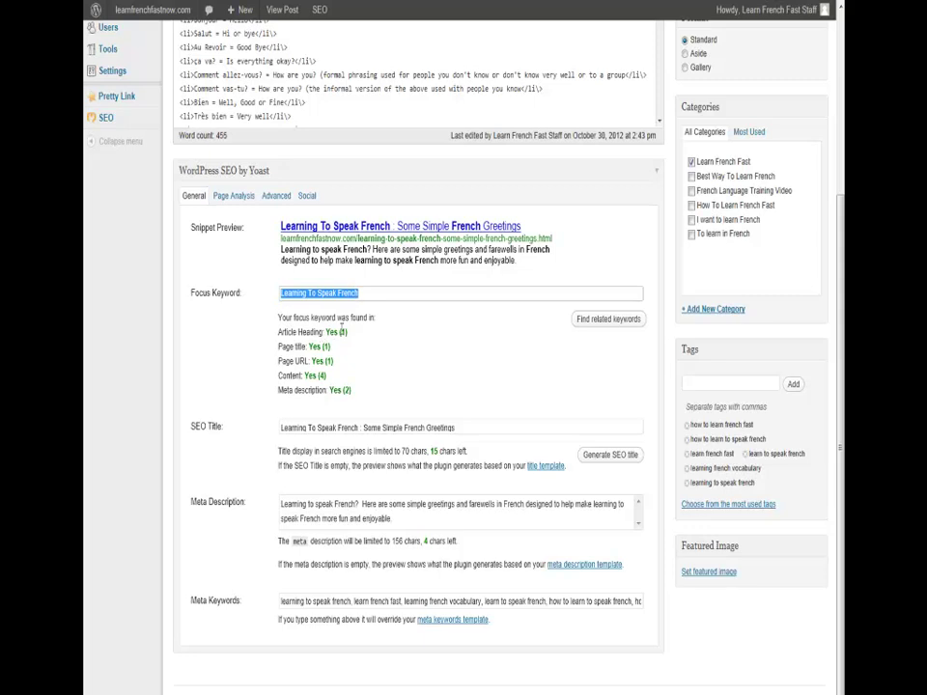
click(338, 350)
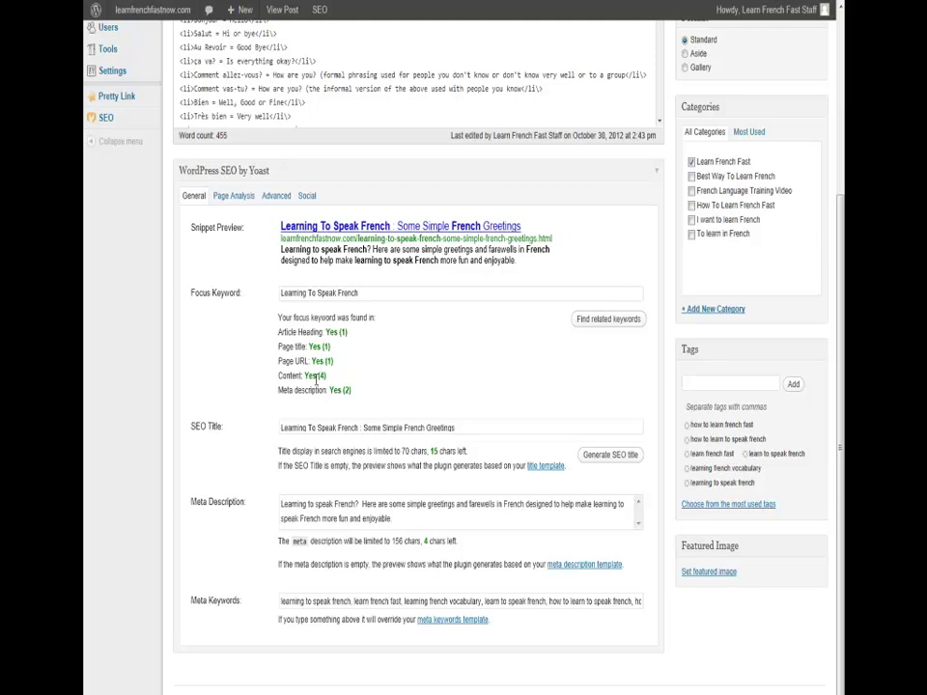
drag(353, 391, 293, 391)
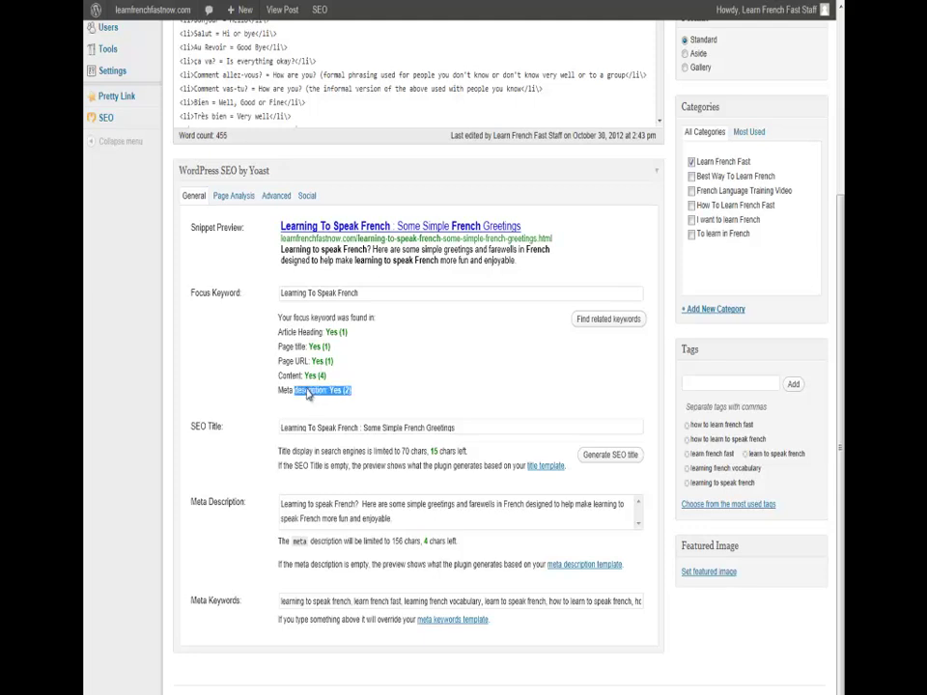
click(390, 504)
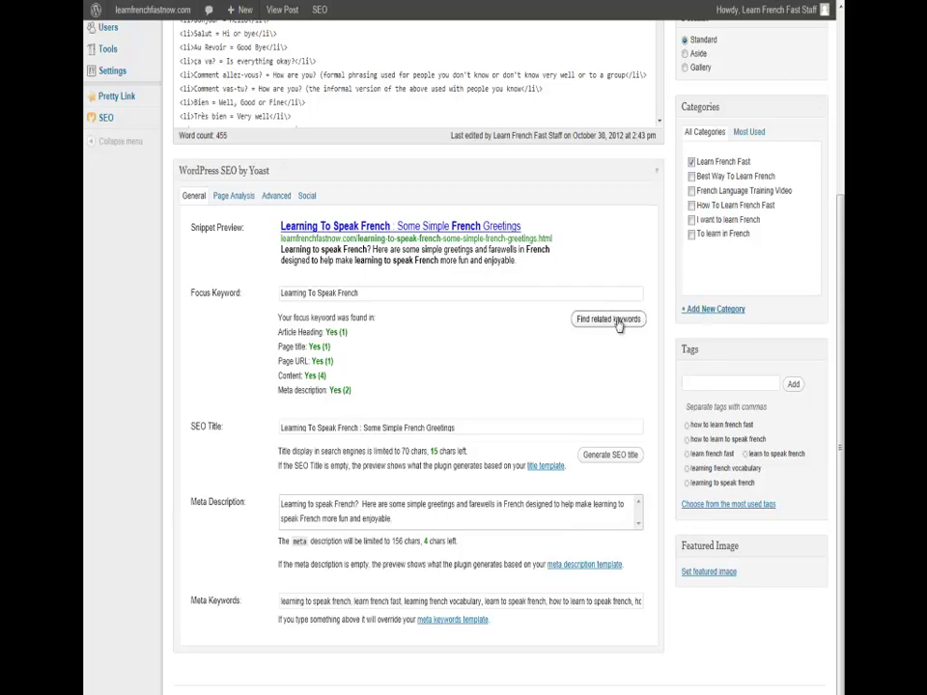
Step: Remove the last letter of the post's focus keyword to bring up related keyword suggestions
click(431, 292)
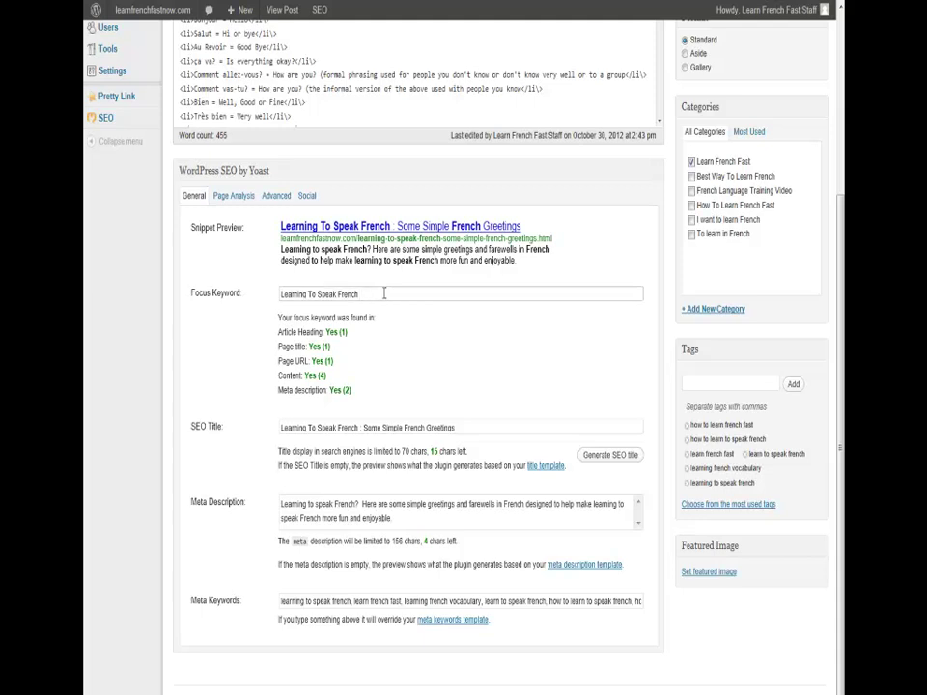
key(BackSpace)
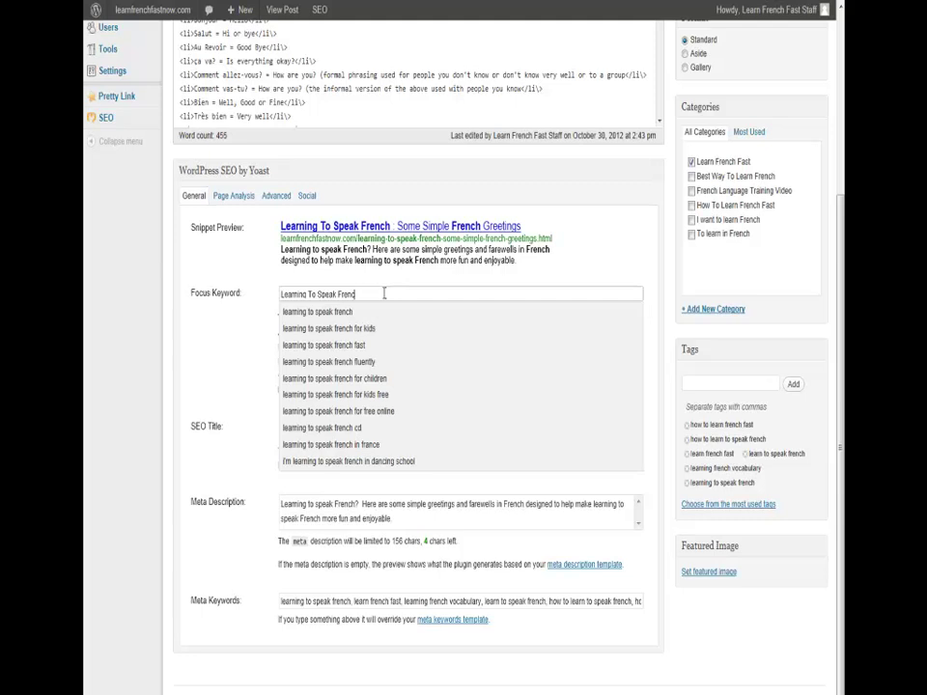
Step: Complete the post's focus keyword as "Learning To Speak French" and dismiss the keyword suggestions
text(h)
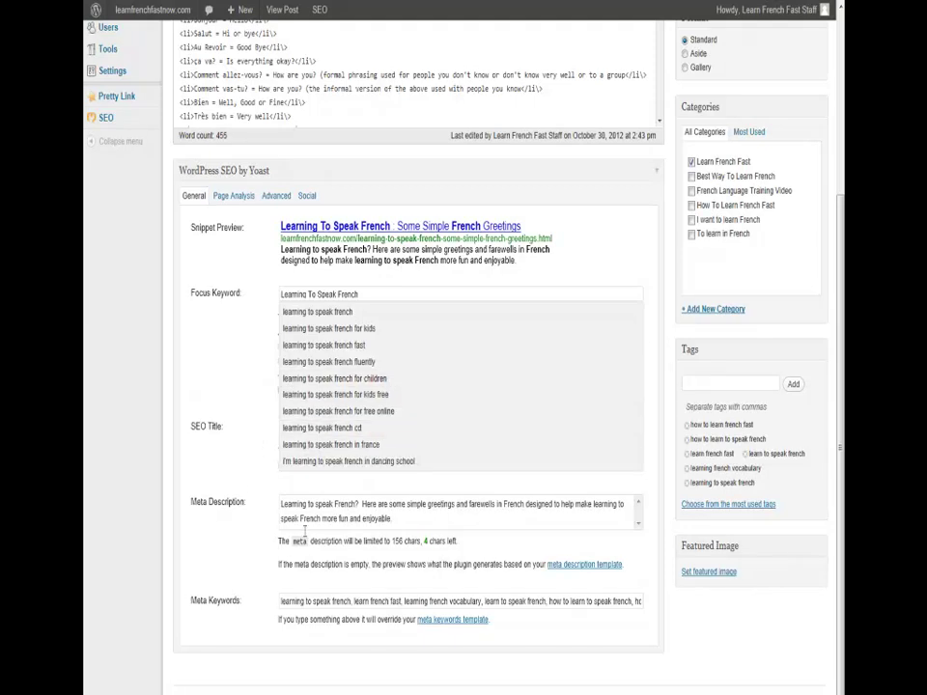
click(370, 294)
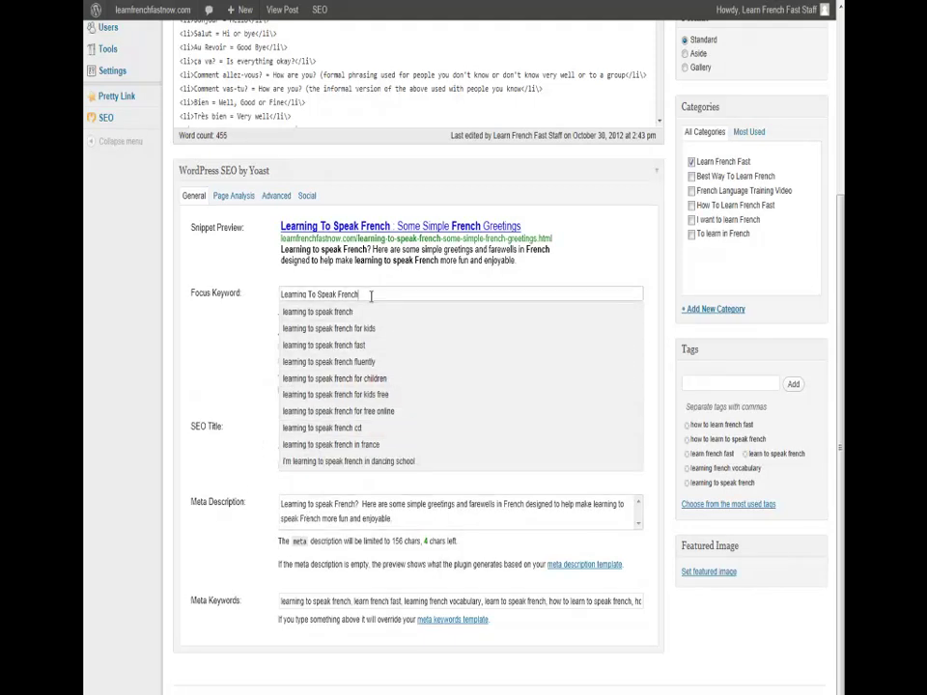
click(375, 499)
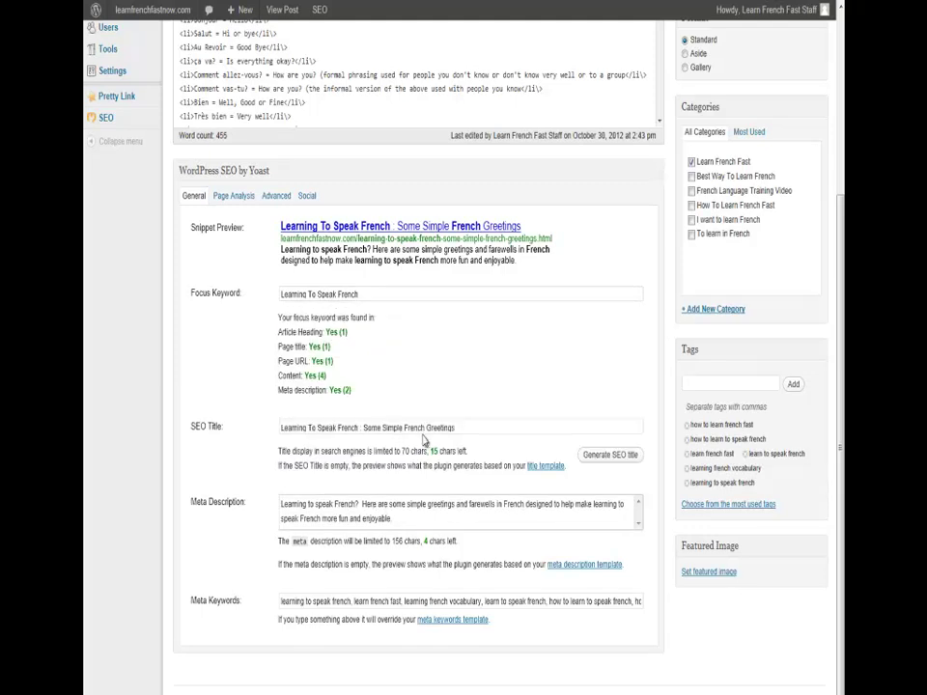
Step: Review the post's SEO title, meta description and meta keywords in the Yoast general settings
drag(455, 431, 262, 434)
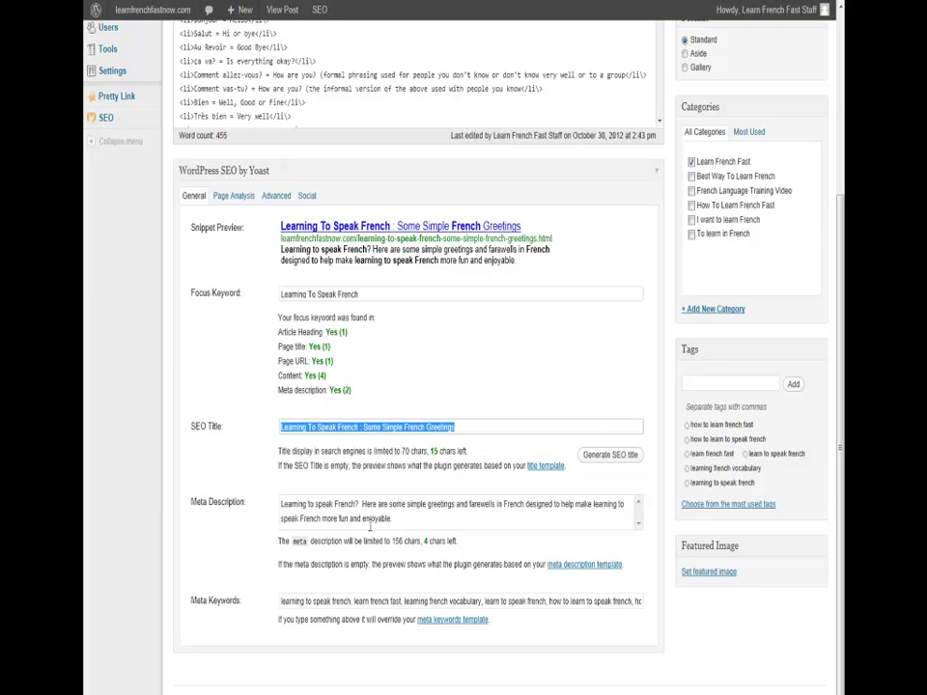
drag(281, 503, 349, 518)
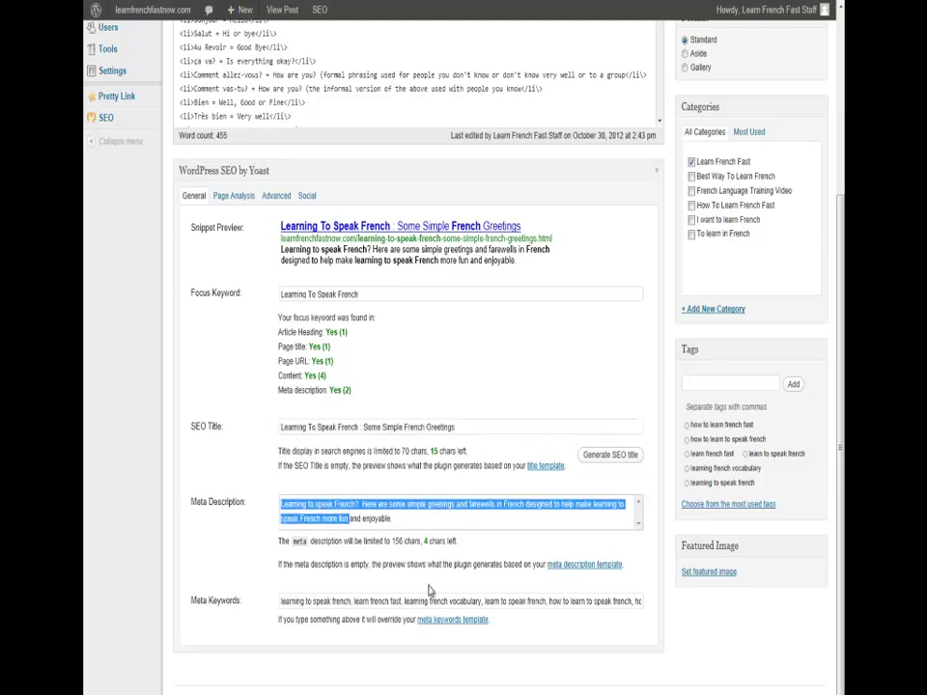
click(445, 609)
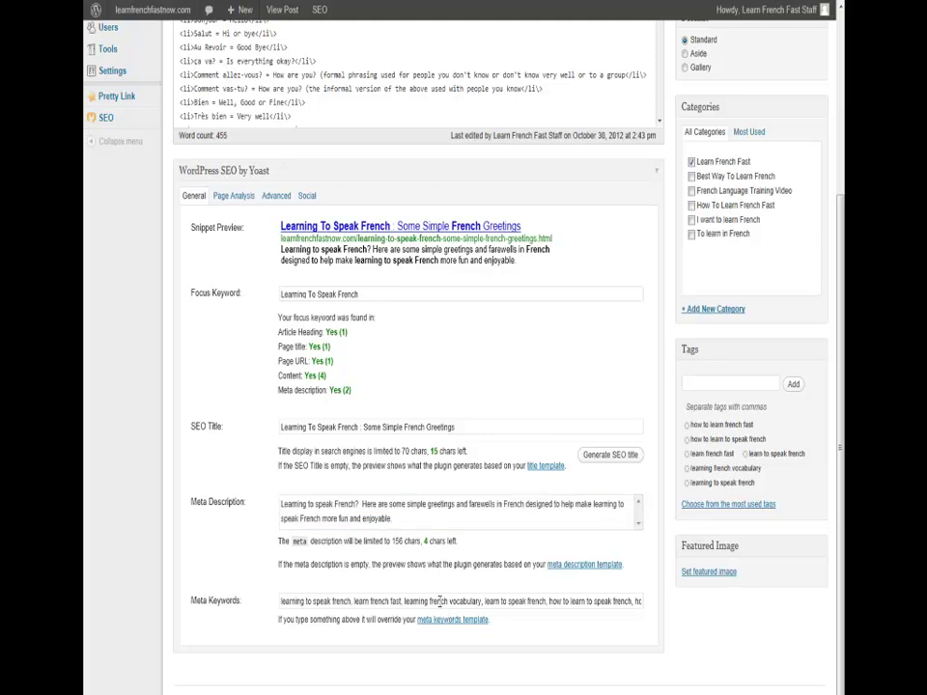
drag(449, 602, 280, 601)
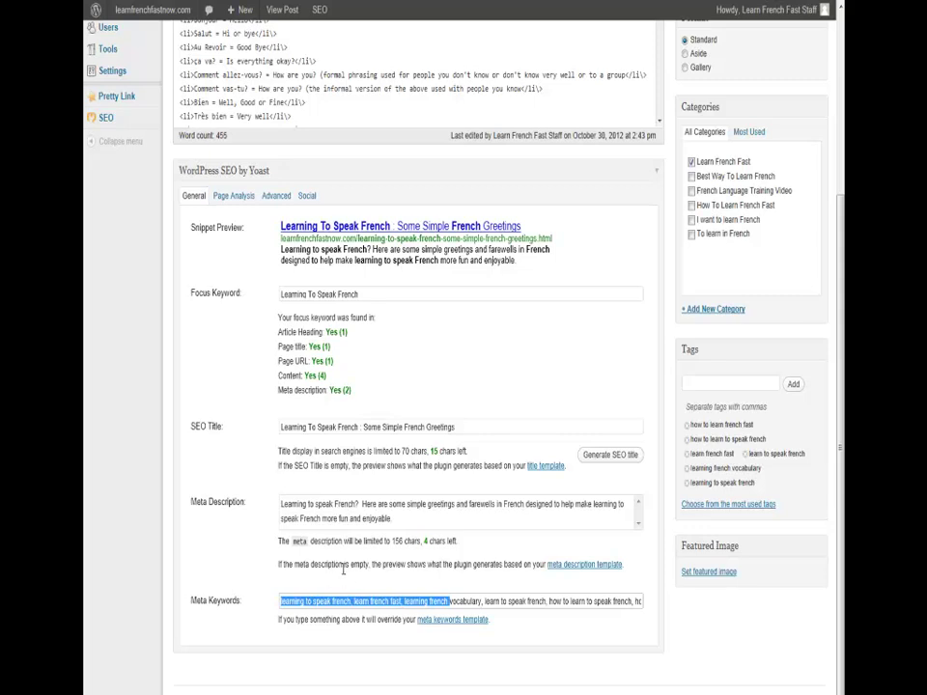
mouse_move(98, 118)
Step: Examine the post's page analysis for outbound links, subheadings, reading ease, keyword density, image alt tags, slug length and stop words
click(235, 201)
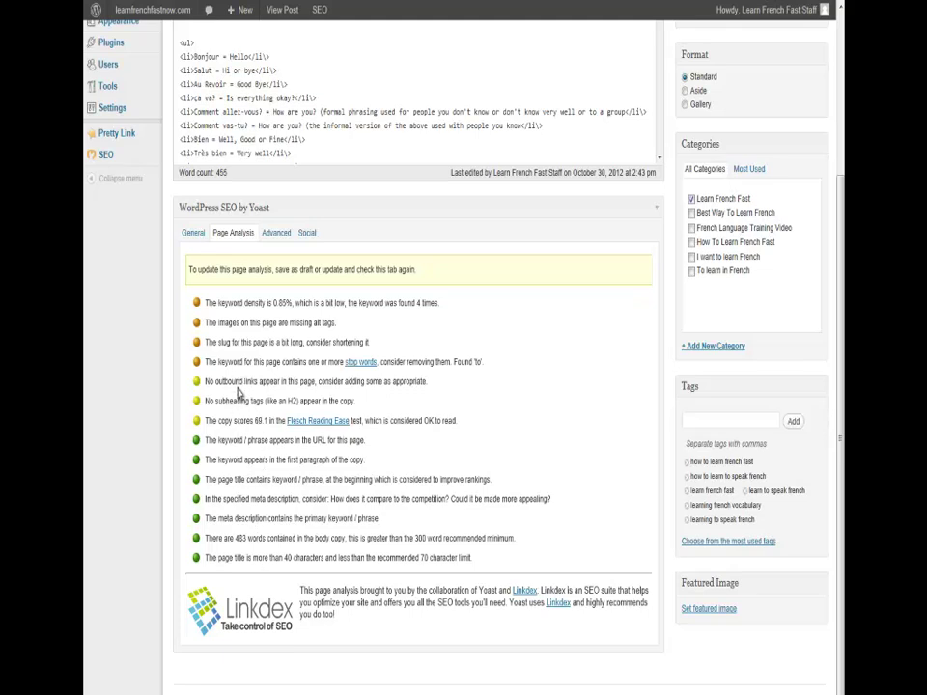
drag(215, 382, 366, 382)
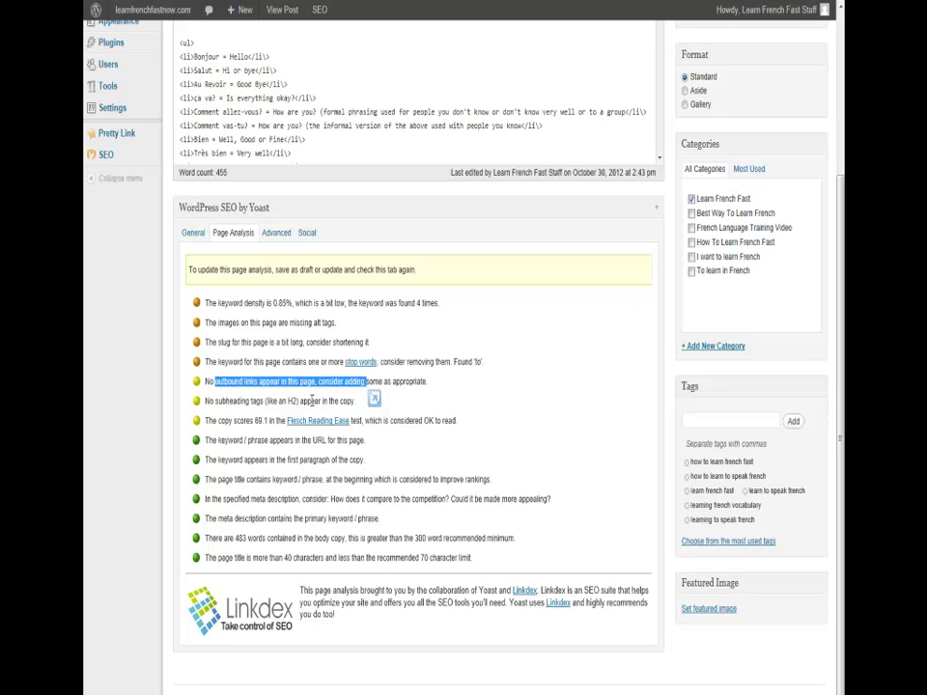
drag(205, 402, 323, 405)
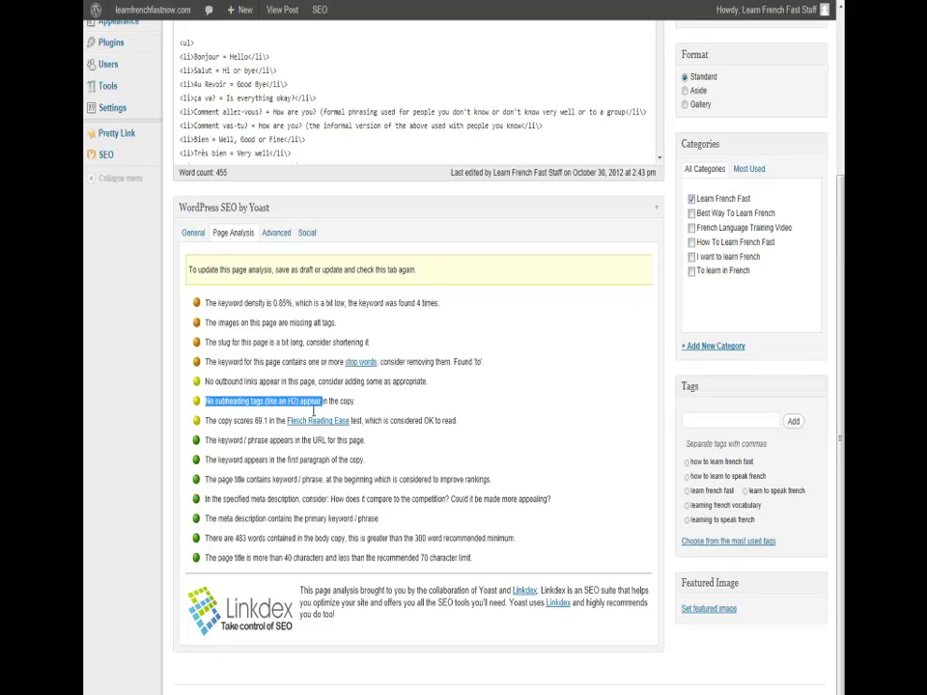
drag(218, 423, 270, 427)
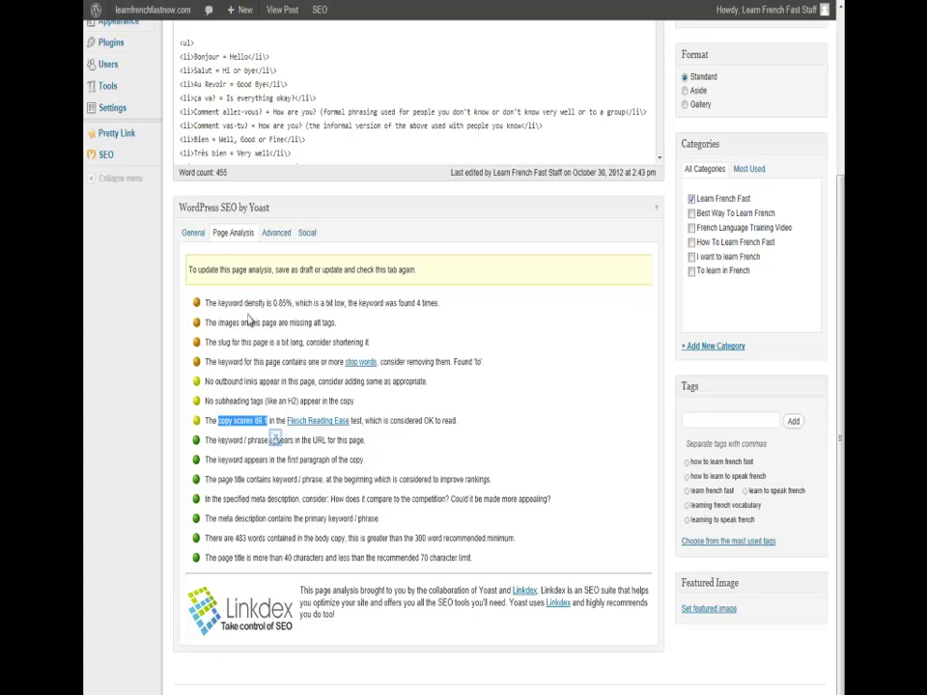
click(249, 303)
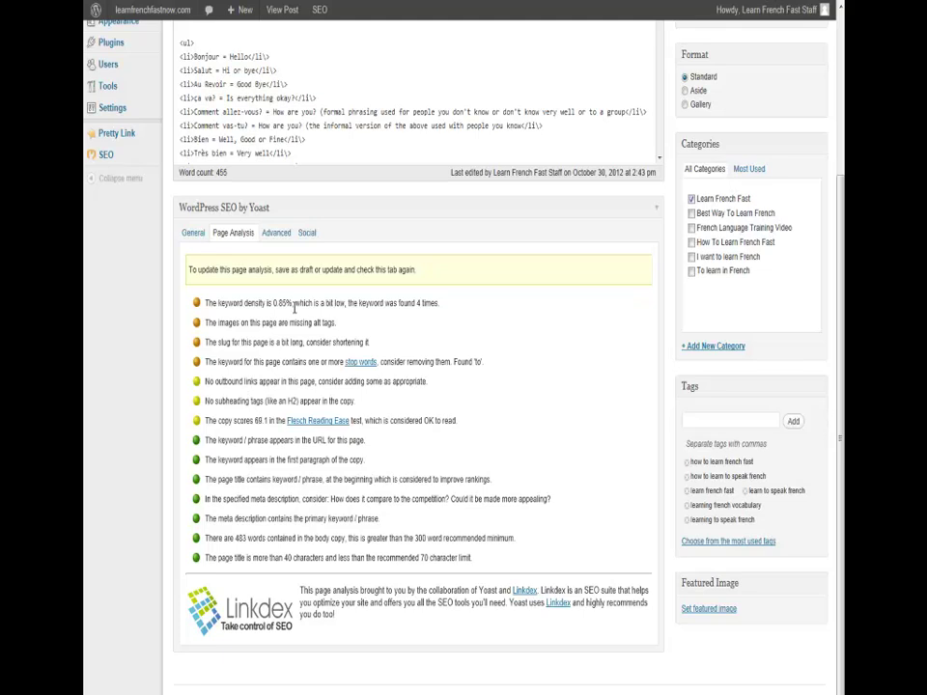
drag(295, 305, 249, 322)
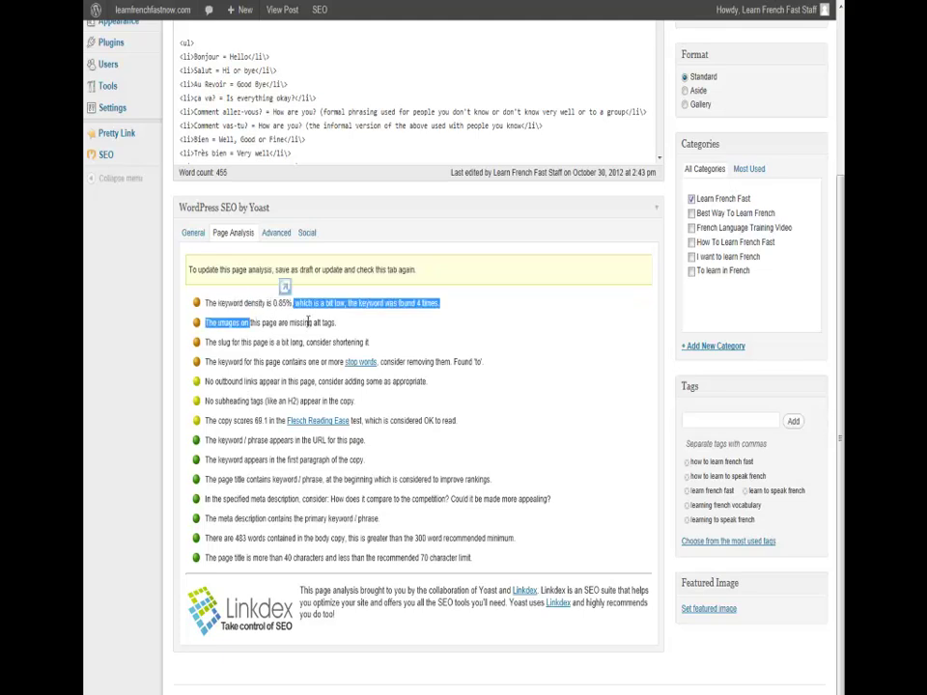
drag(311, 324, 261, 322)
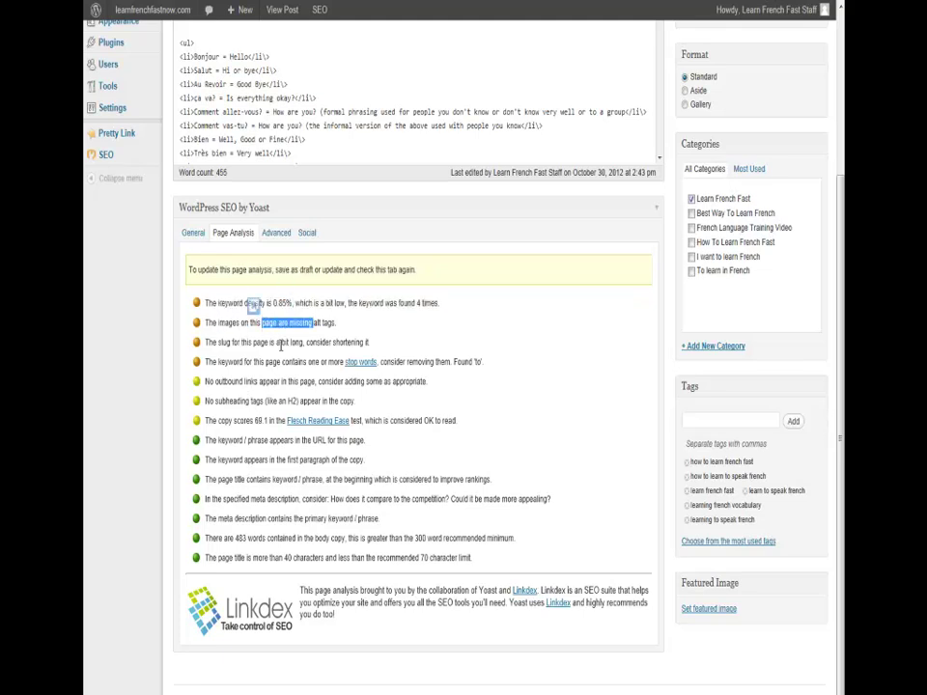
drag(270, 343, 488, 372)
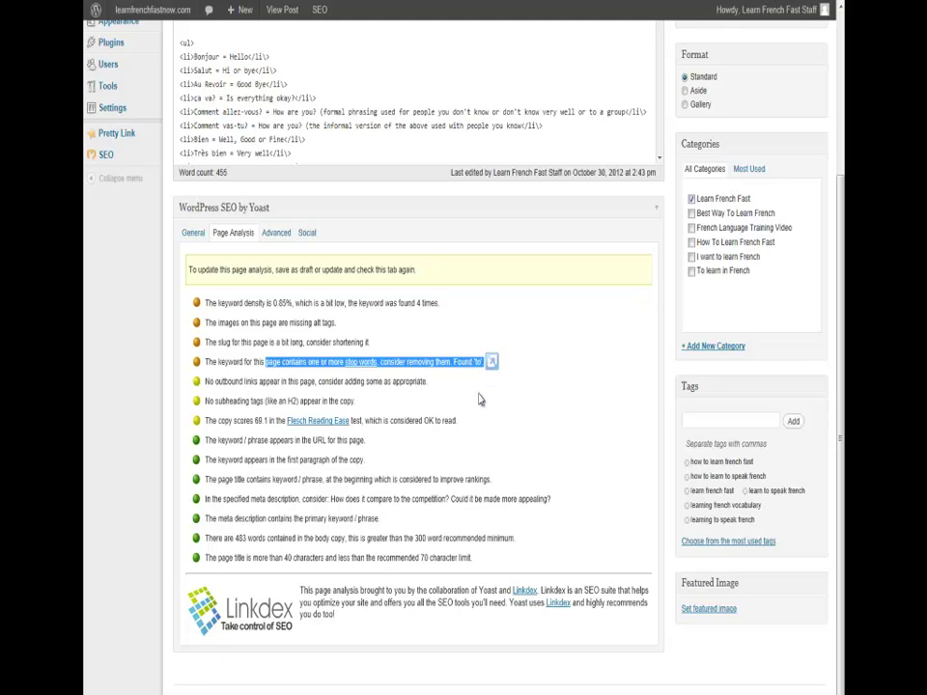
Step: View the post's advanced robots, sitemap, canonical and redirect settings, followed by its social settings
click(276, 233)
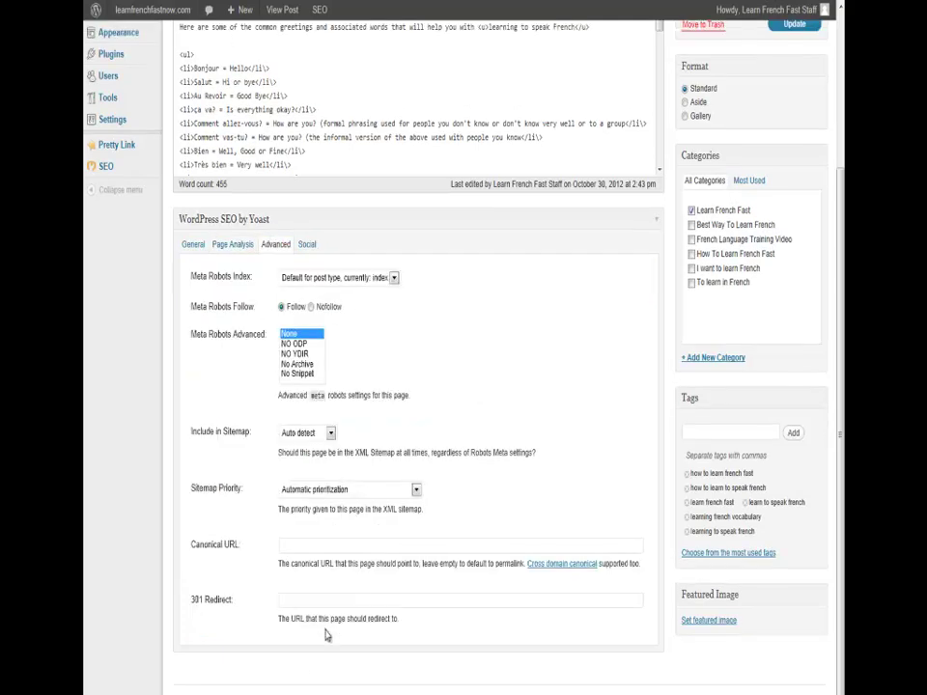
click(304, 243)
click(283, 295)
click(300, 368)
Step: Revisit the post's page analysis and go back to its general Yoast settings to review the focus keyword and meta fields
click(230, 266)
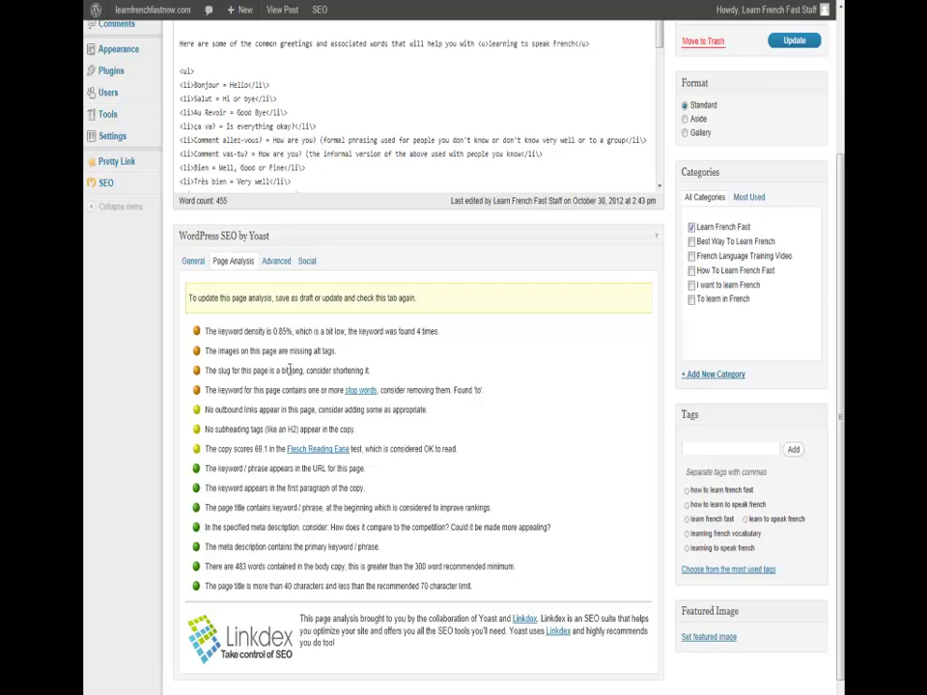
click(193, 260)
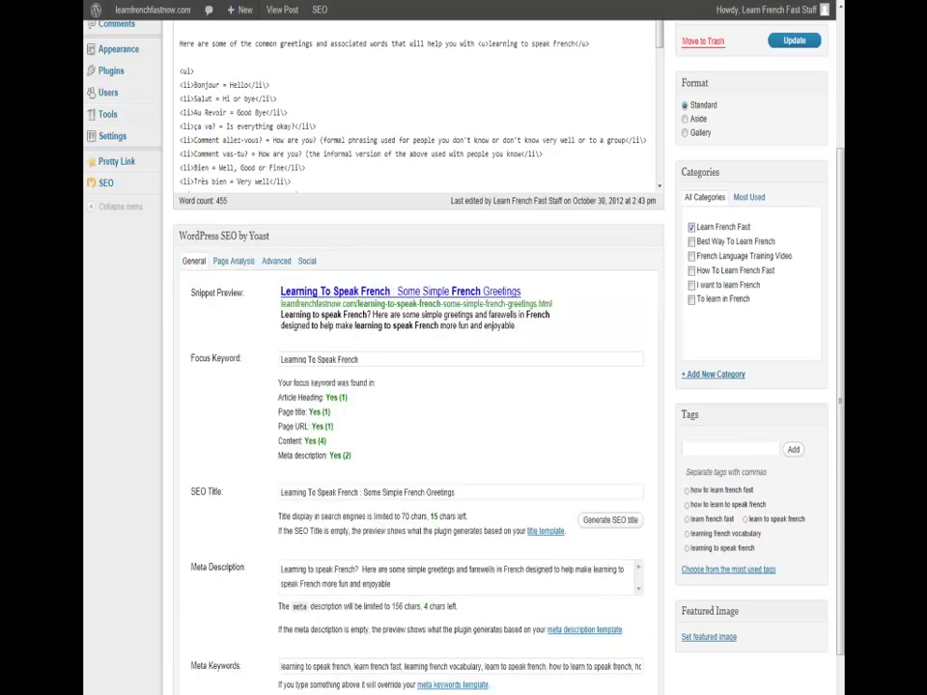
scroll(266, 500, down, 1)
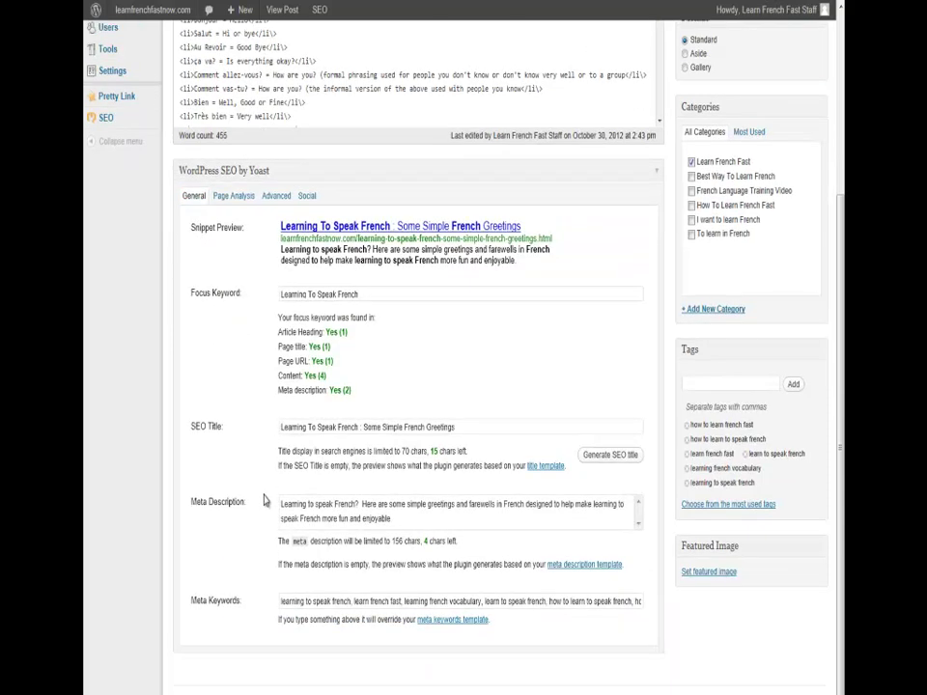